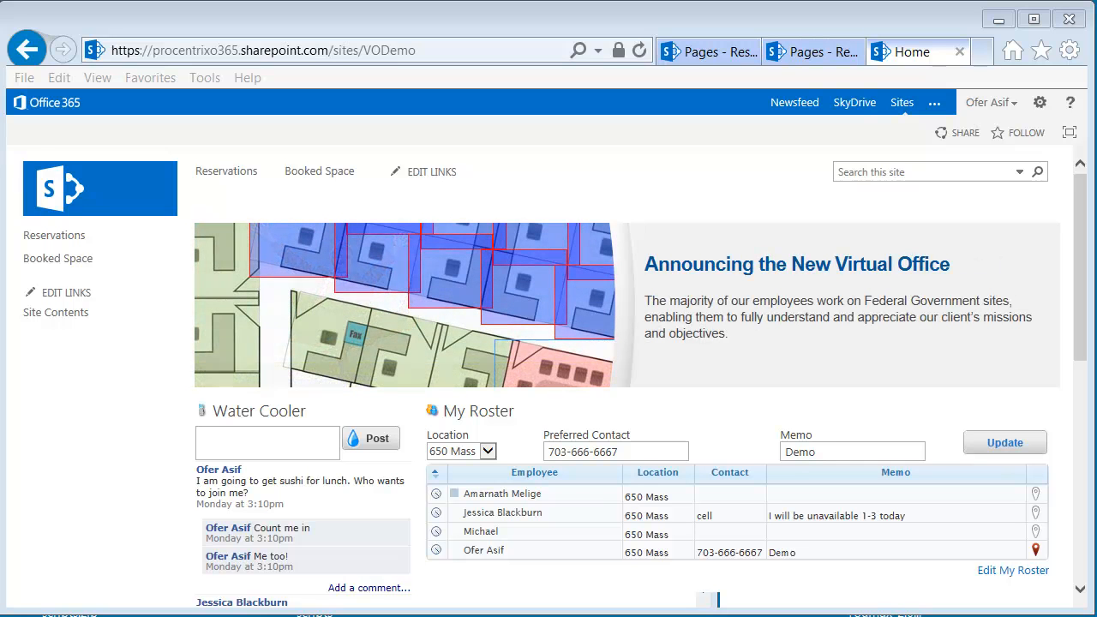
Look through the reservation site's Add-ons, My Reservations and FAQs pages, and return to the Make a Reservation form
click(236, 174)
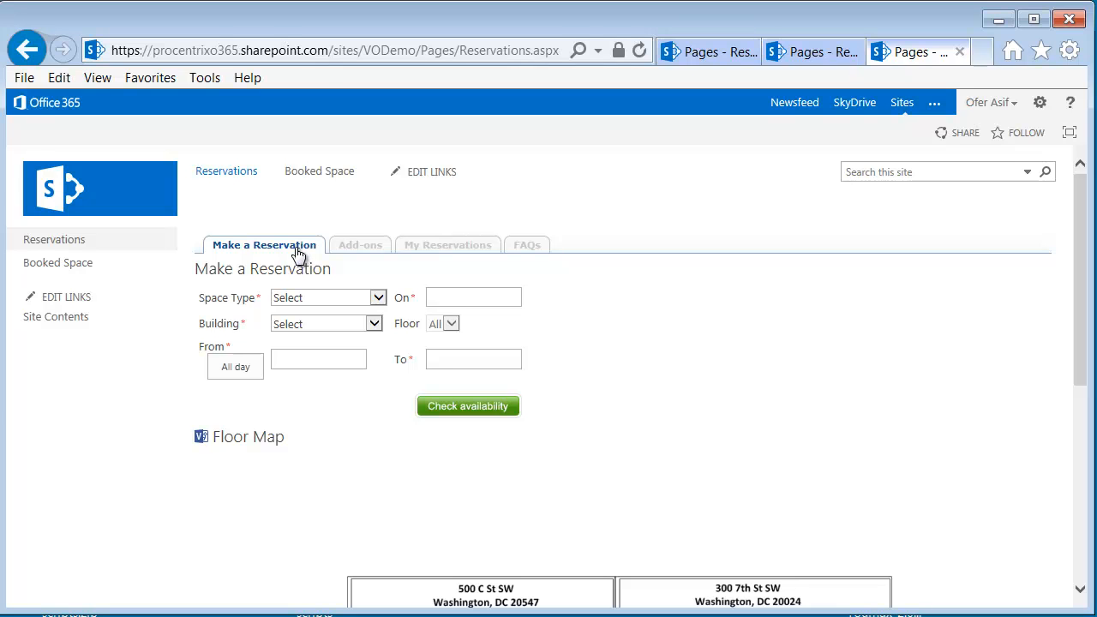
click(370, 251)
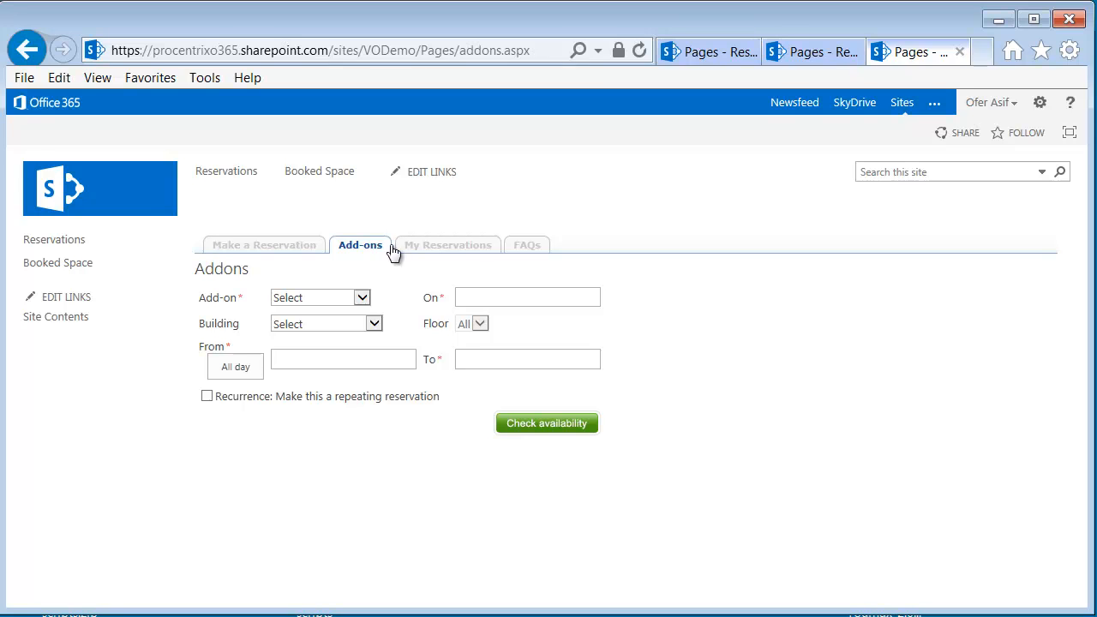
click(436, 247)
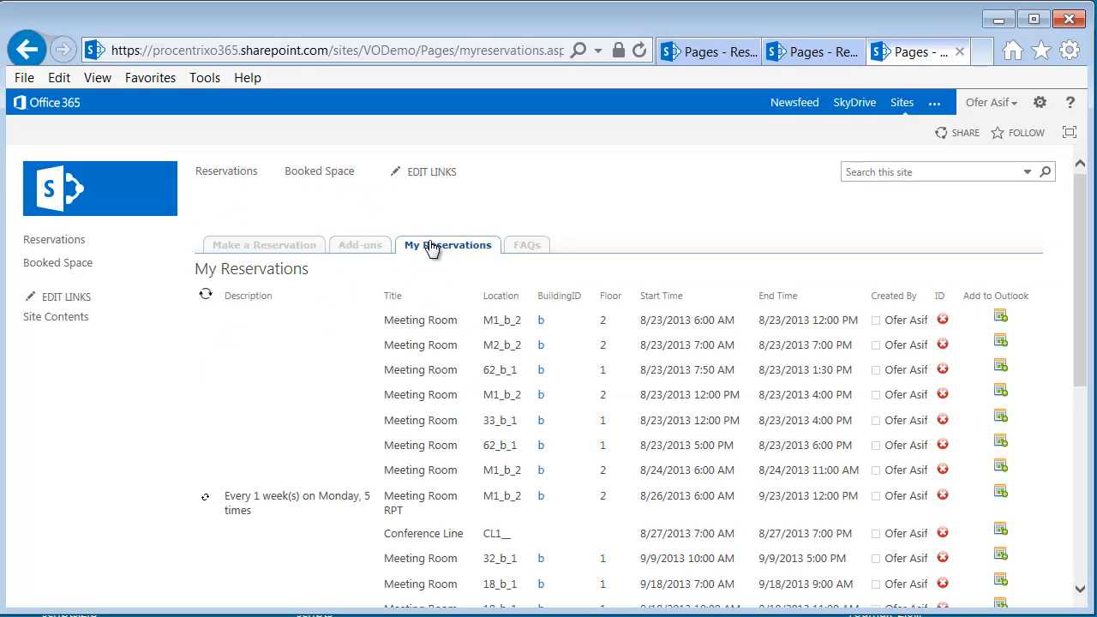
click(526, 250)
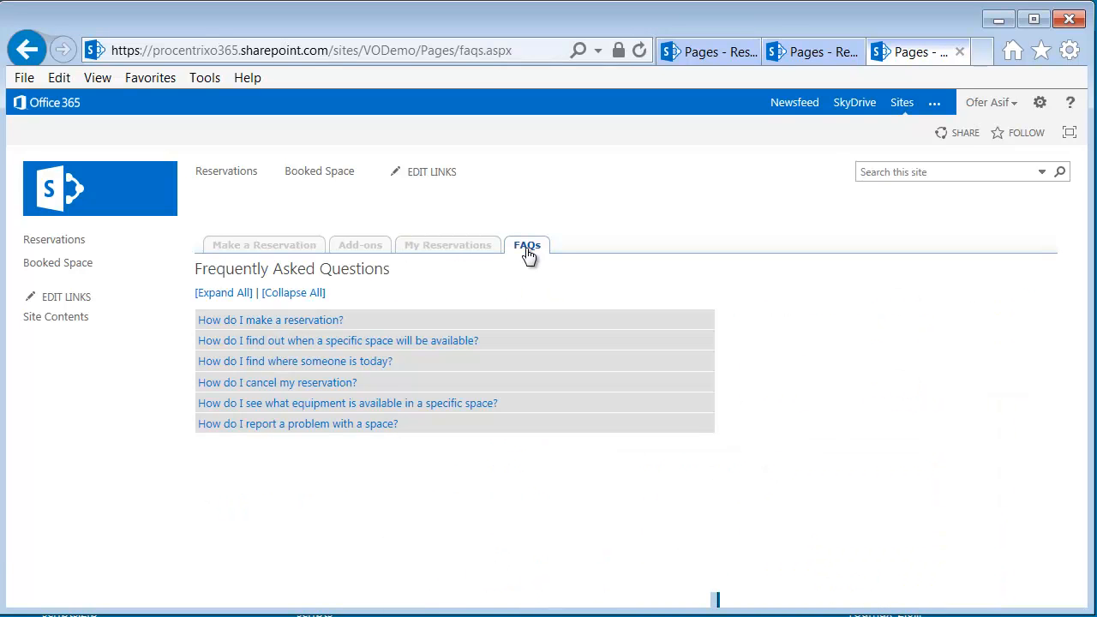
click(285, 250)
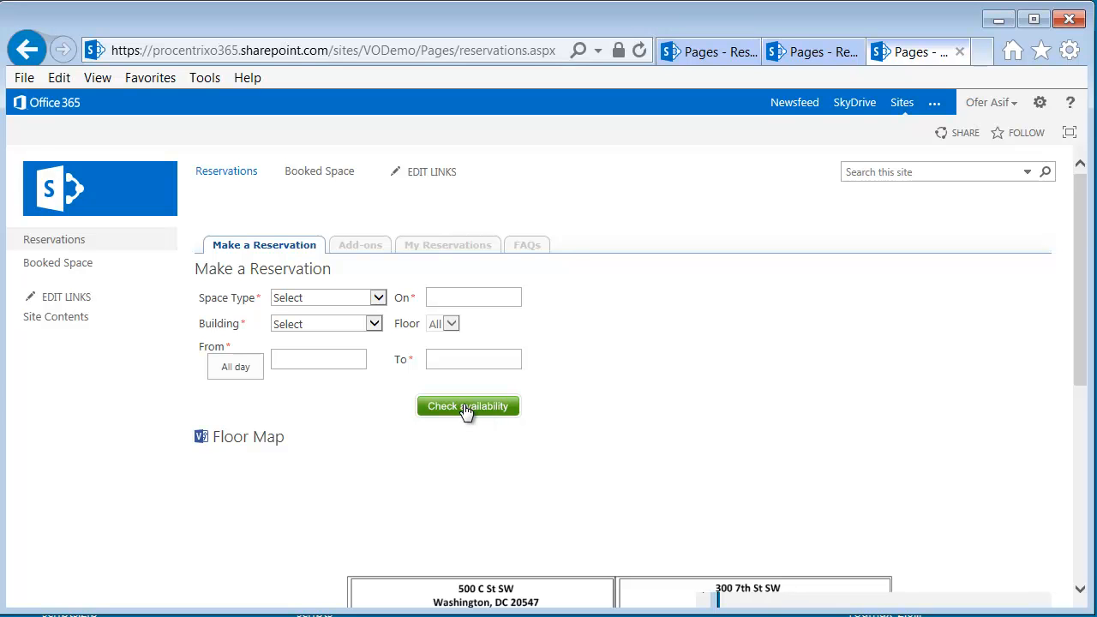
Fill in the reservation form with space type Meeting Room, date 10/30/2013 and building b address
drag(1084, 215, 1081, 321)
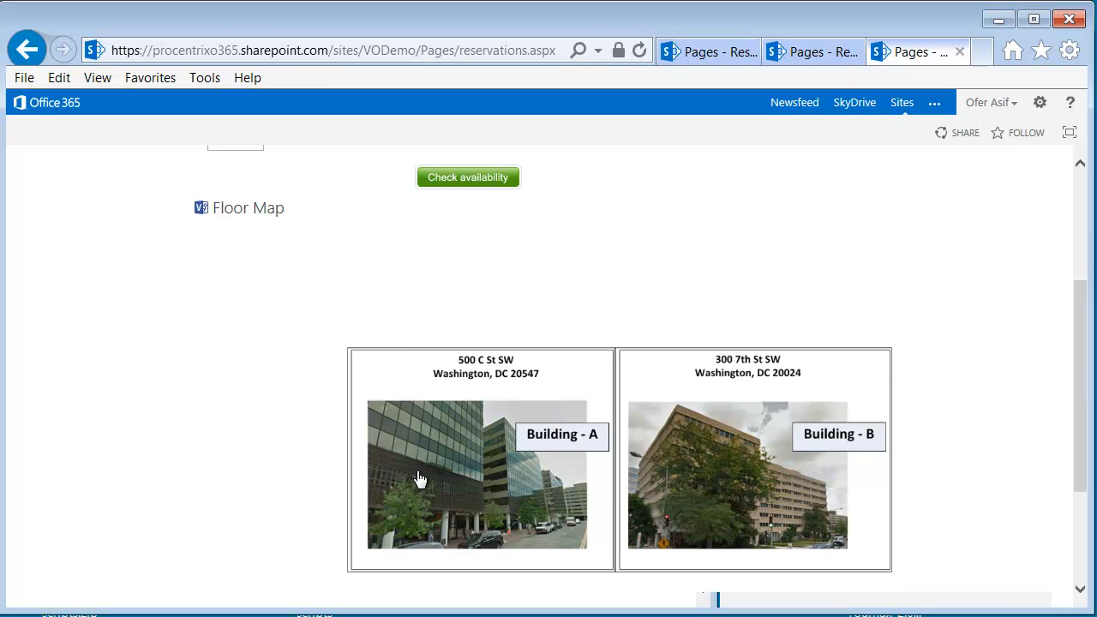
drag(1087, 405, 1090, 324)
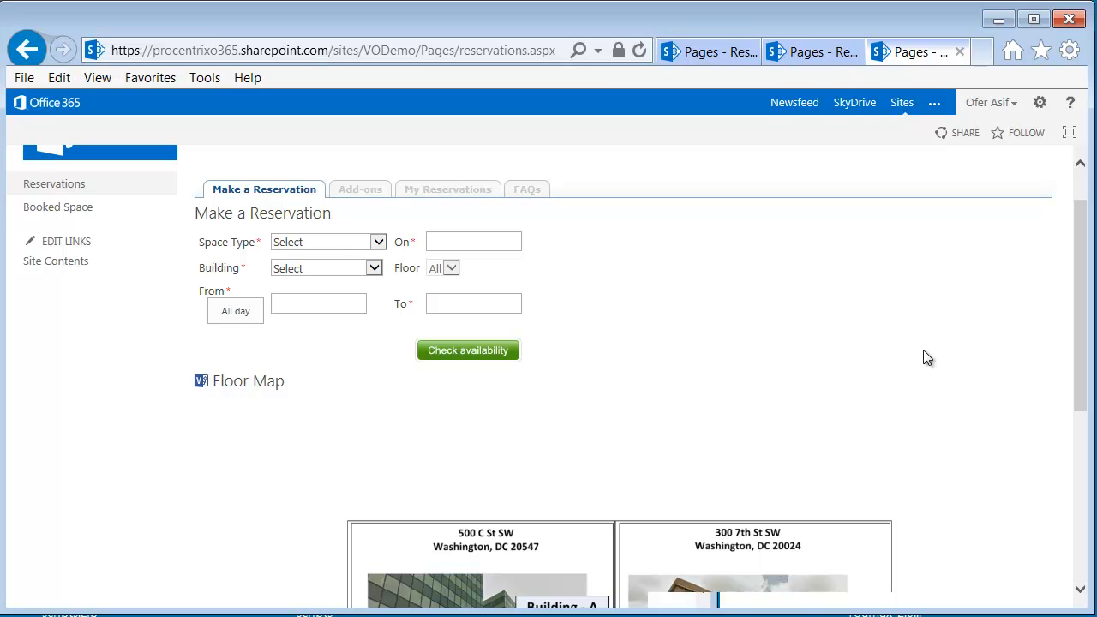
click(378, 244)
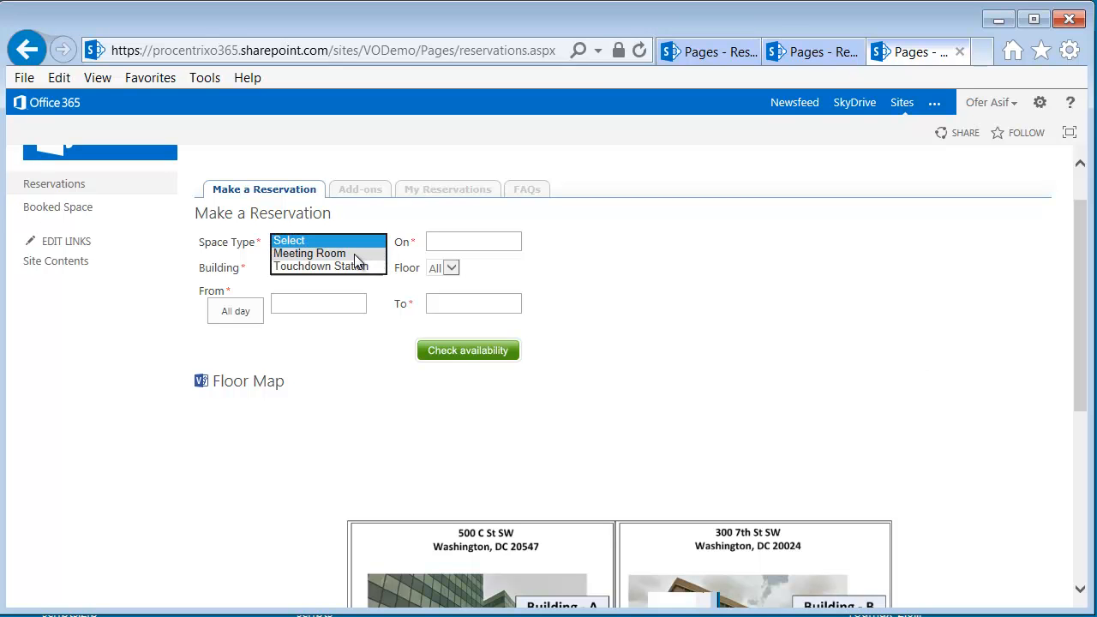
click(355, 256)
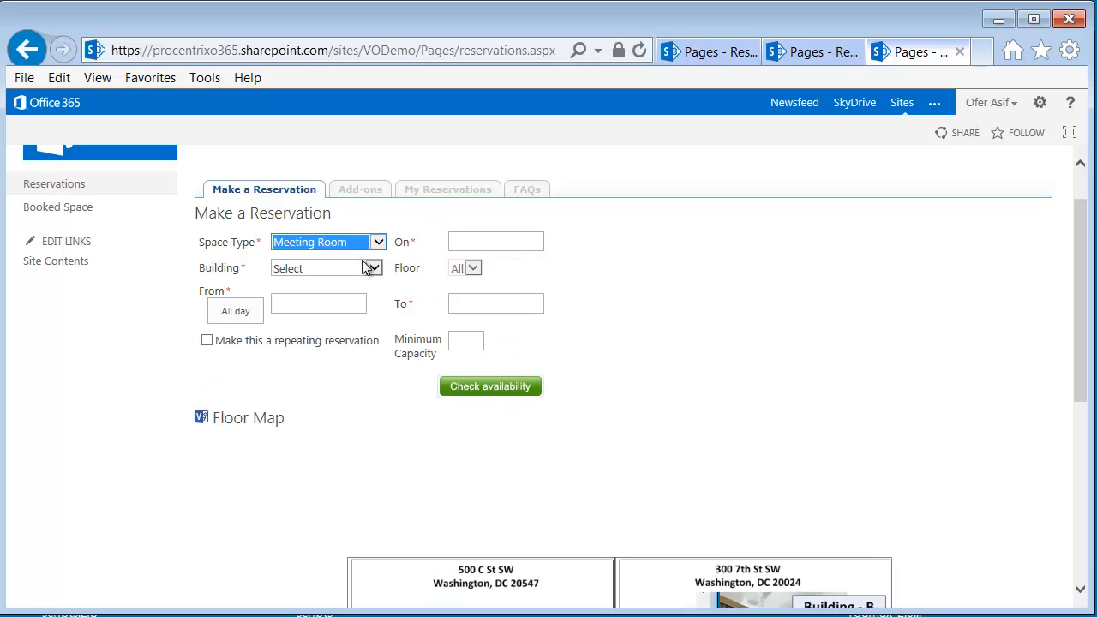
click(510, 242)
click(560, 407)
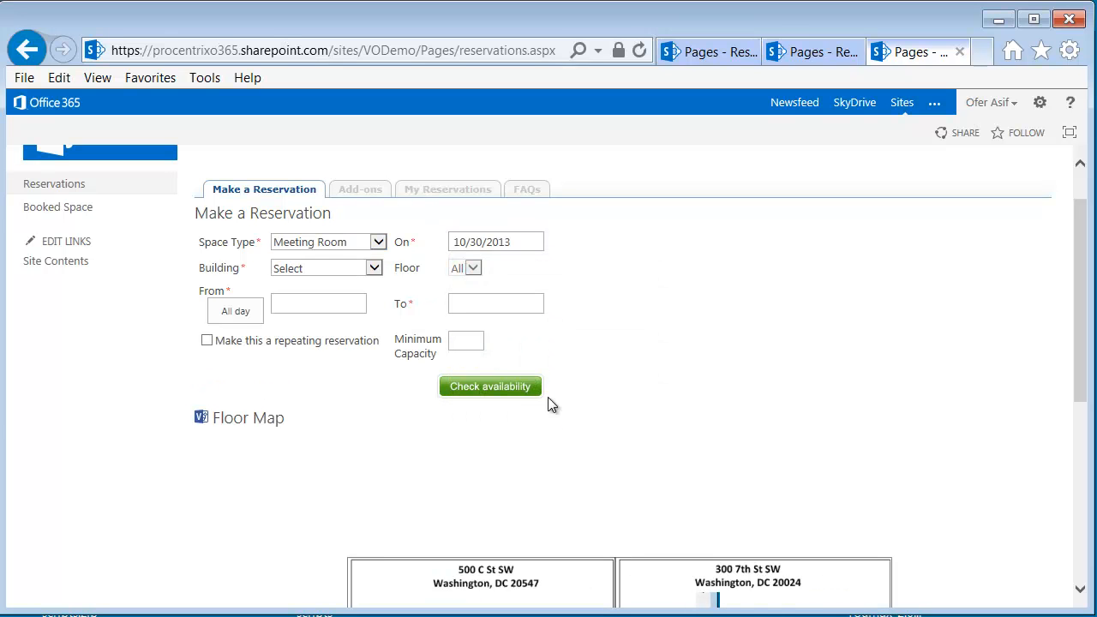
click(375, 268)
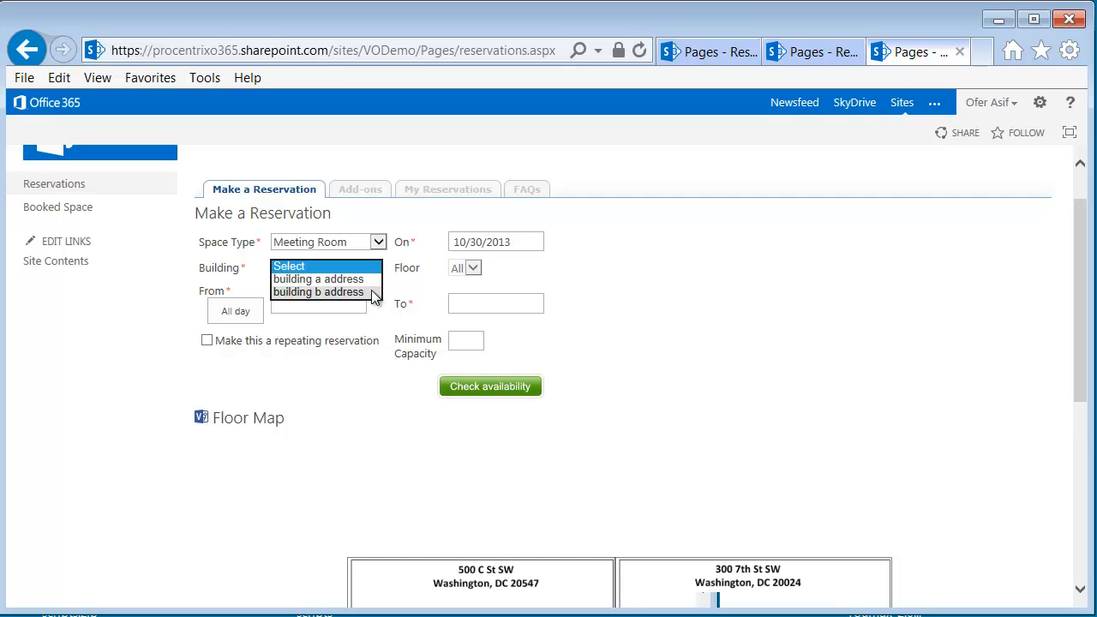
click(371, 293)
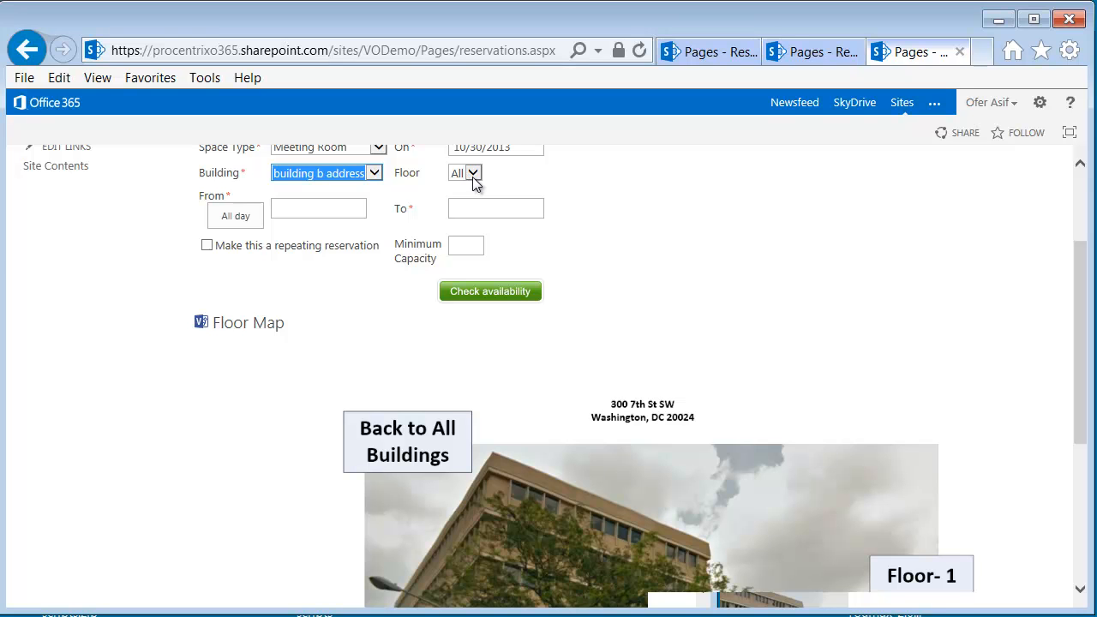
Set the reservation time from 10:00 am to 12:00 pm
click(302, 210)
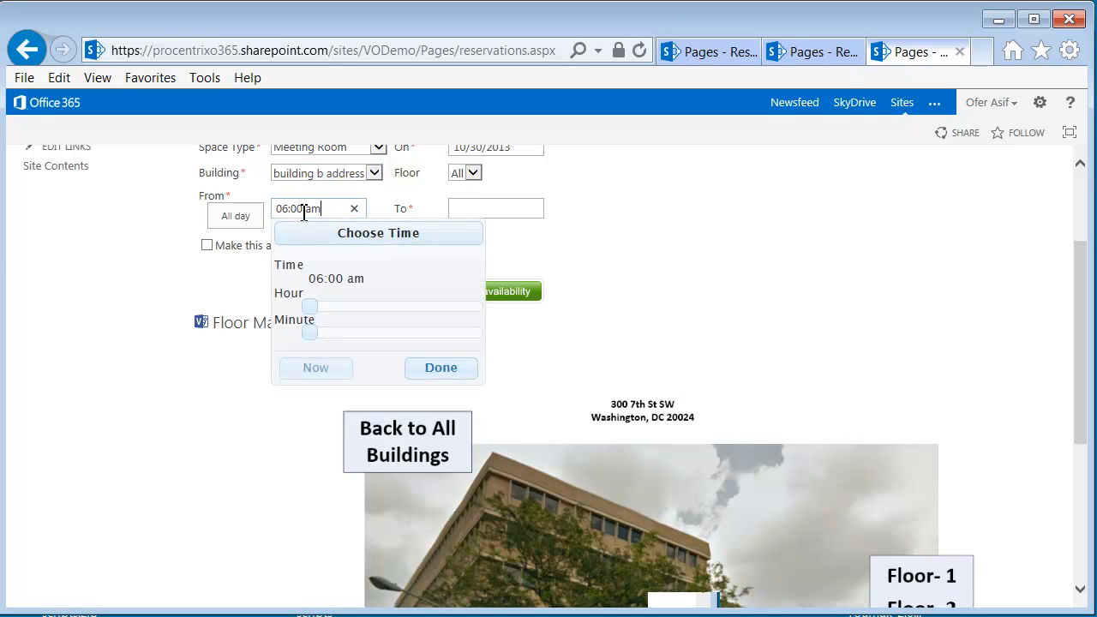
drag(316, 307, 354, 307)
click(490, 212)
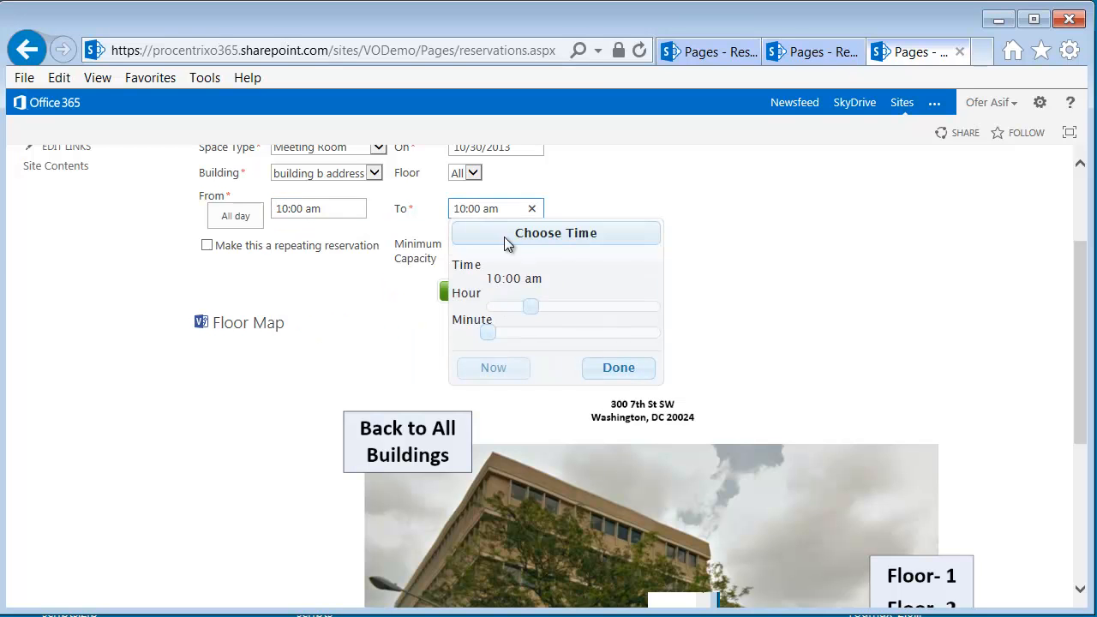
drag(531, 309, 554, 306)
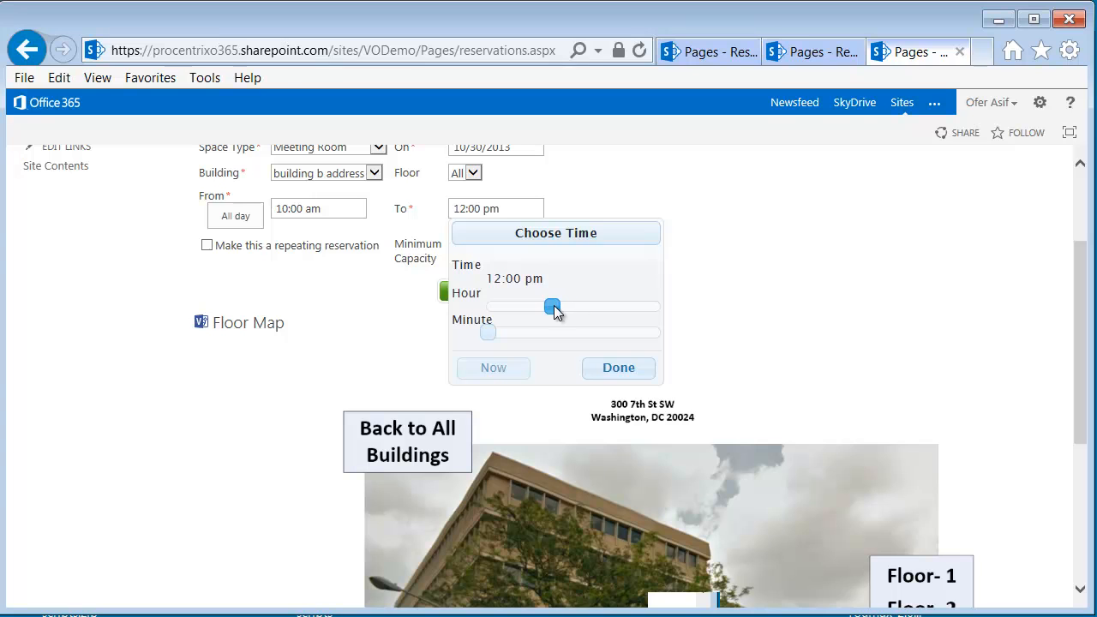
click(617, 370)
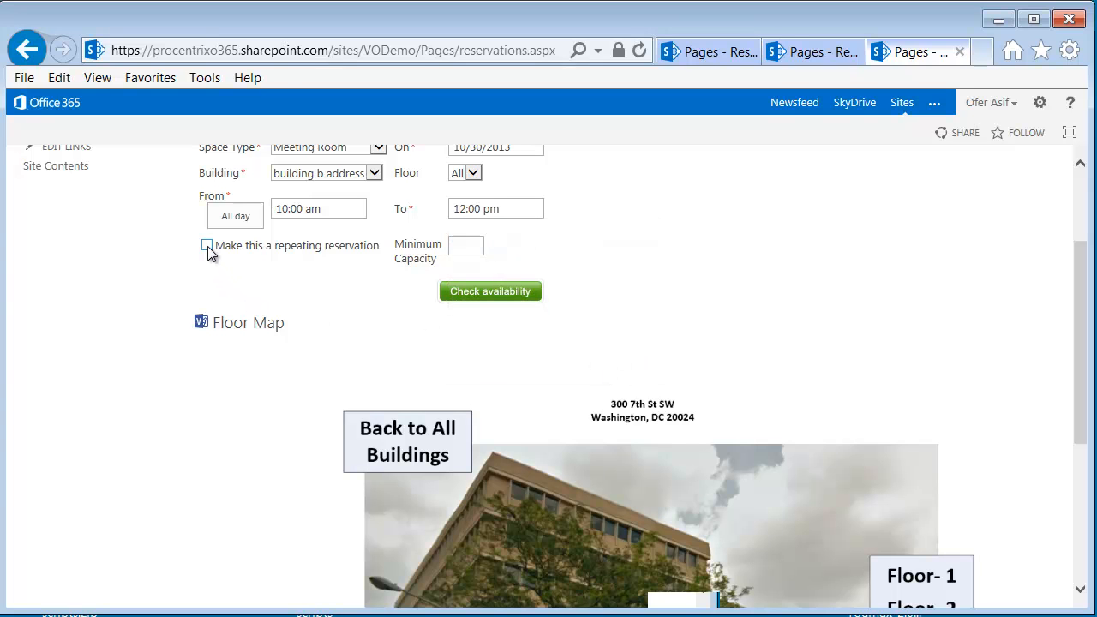
Try the weekly and monthly options for a repeating reservation, and turn the repetition off again
drag(1079, 351, 1077, 326)
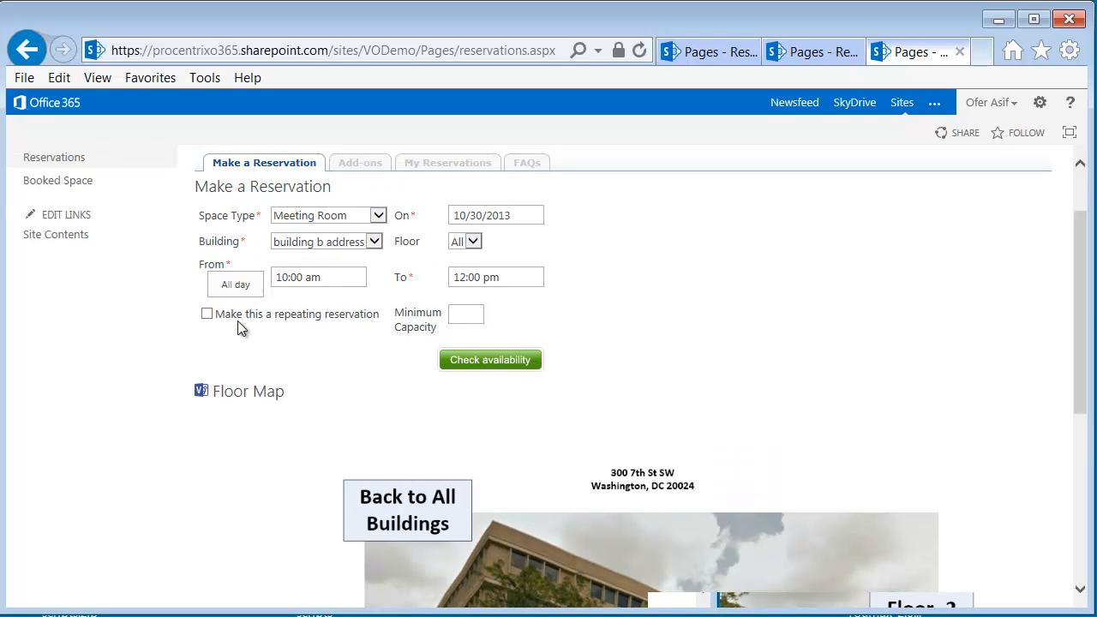
click(208, 314)
click(209, 352)
click(210, 372)
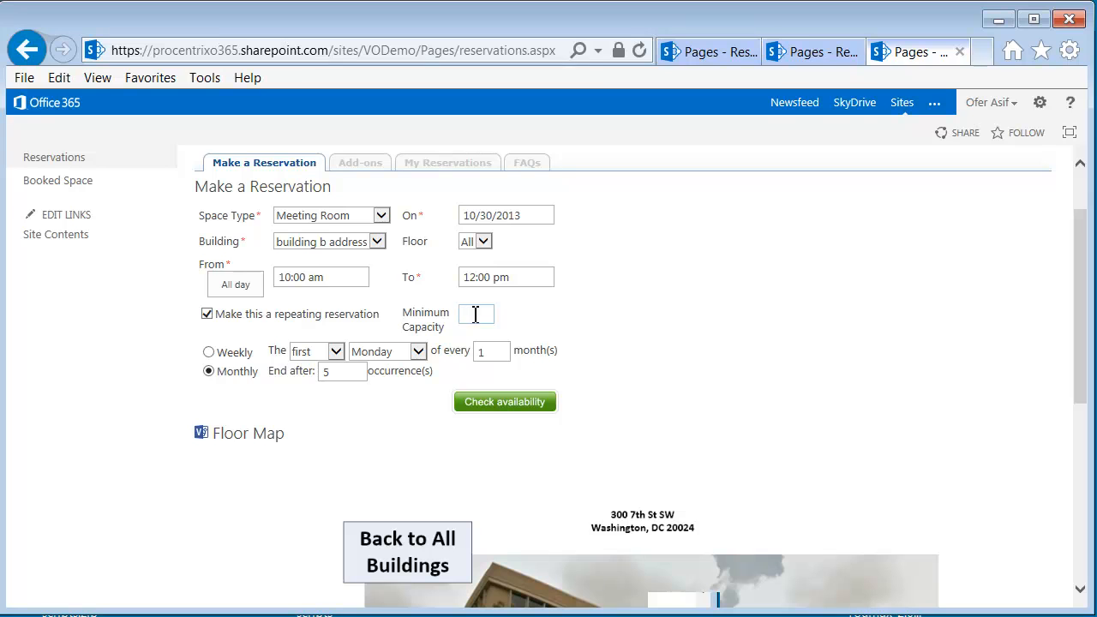
click(206, 315)
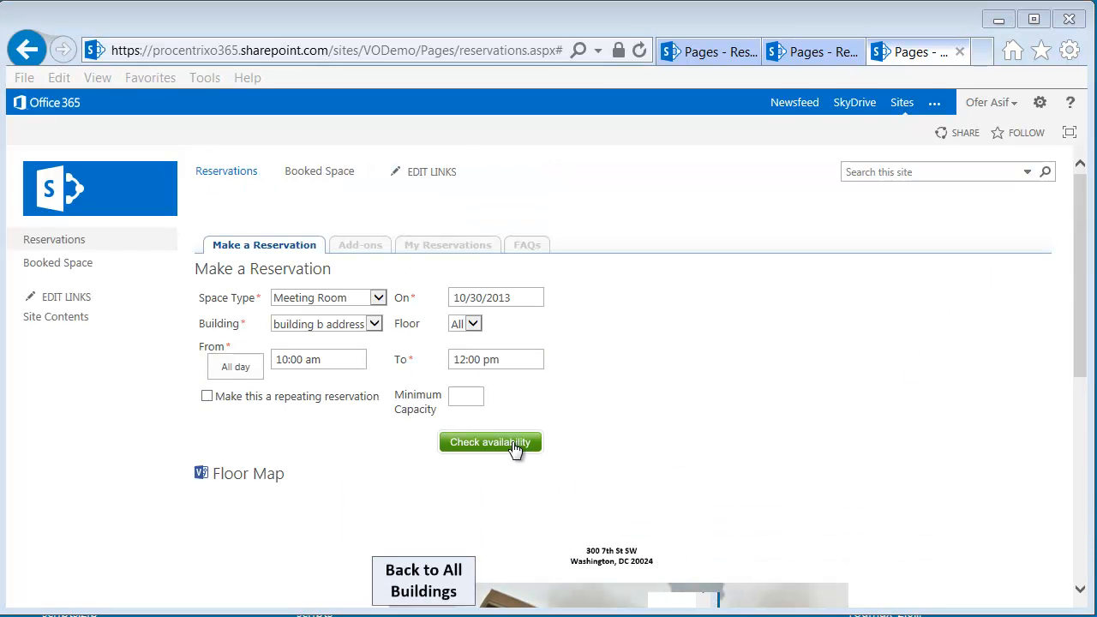
Check the availability of meeting rooms for the entered date, building and time
click(512, 448)
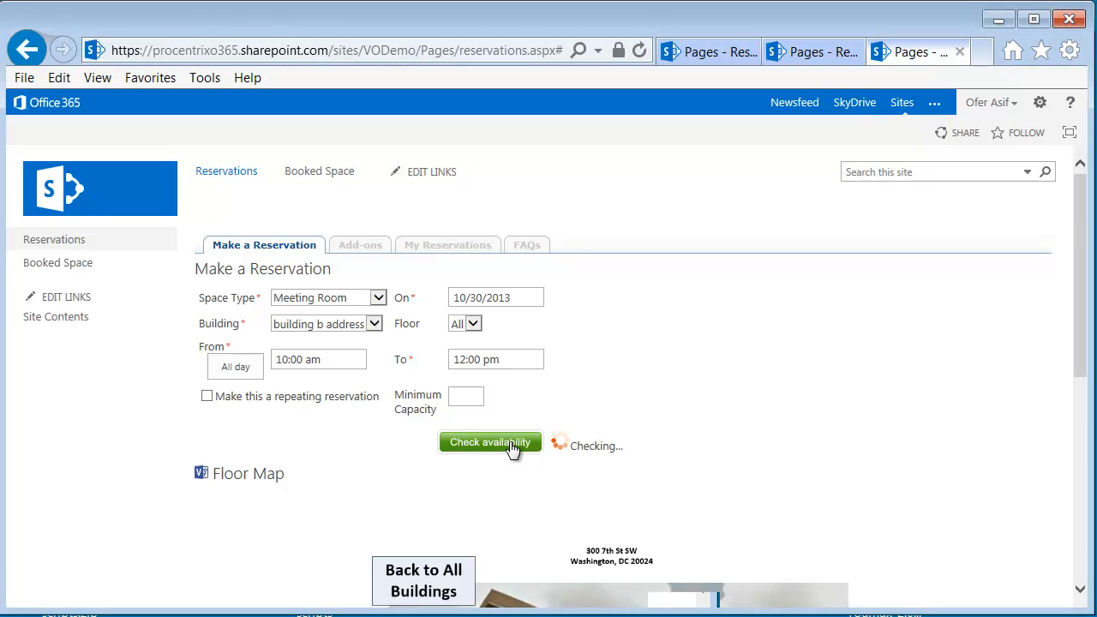
scroll(510, 447, down, 2)
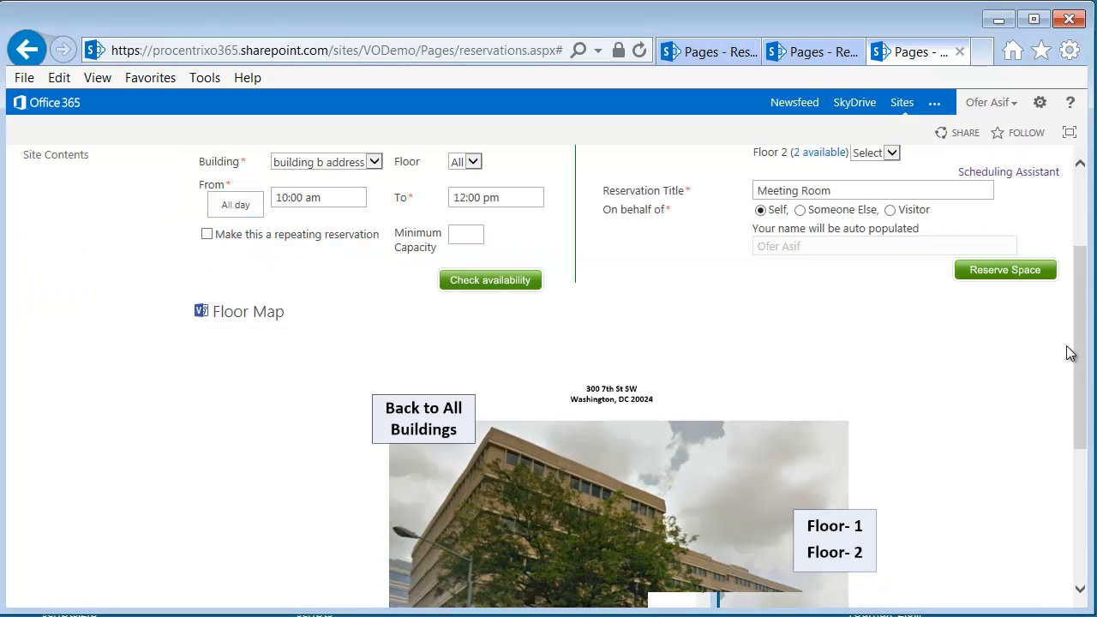
drag(1089, 336, 1092, 267)
scroll(1081, 295, up, 2)
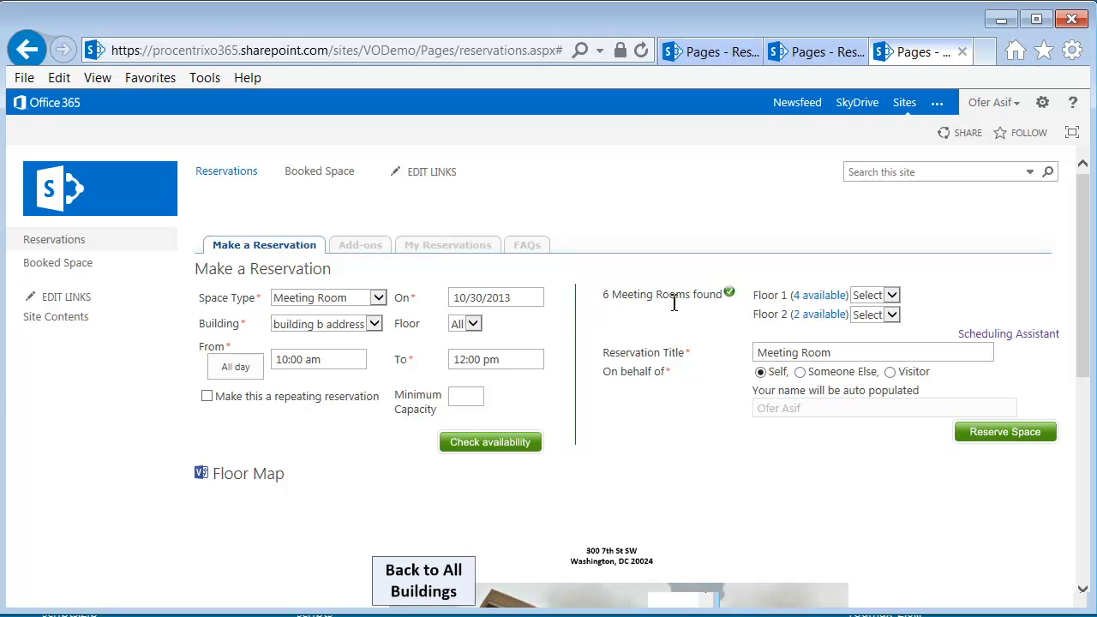
Review the meeting rooms' bookings for 10/30/2013 and 10/31/2013 in the Scheduling Assistant, and close it
click(995, 339)
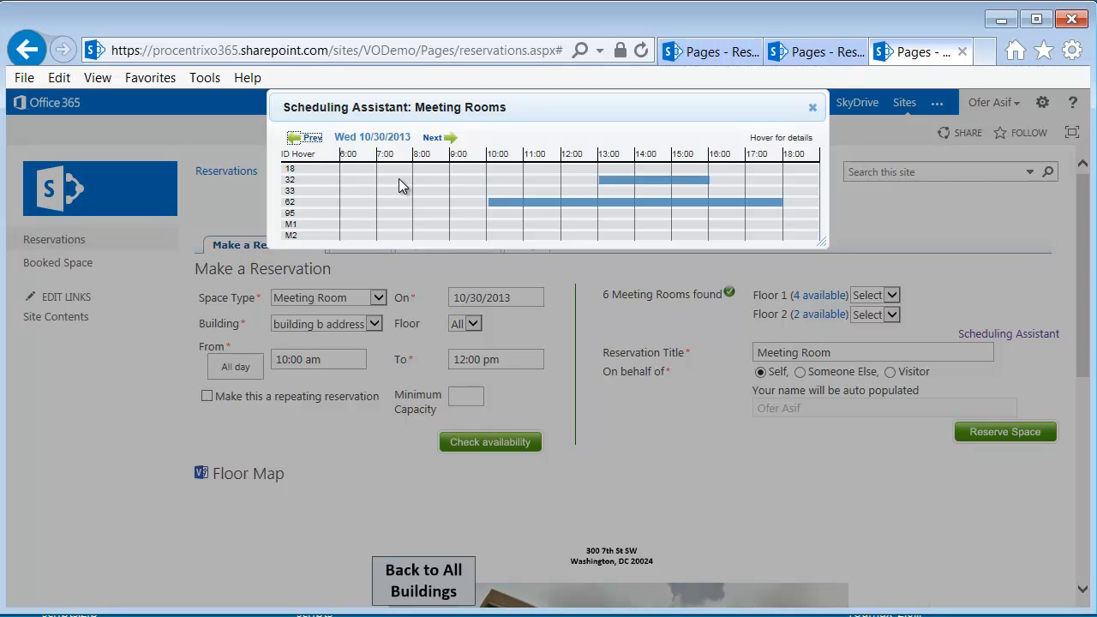
click(432, 138)
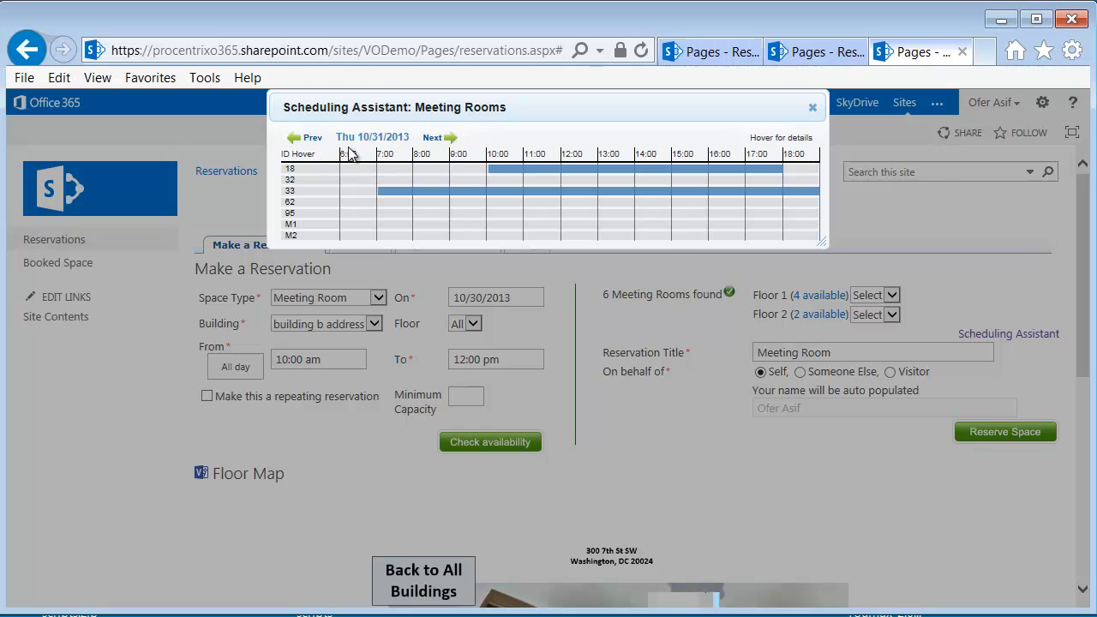
click(313, 140)
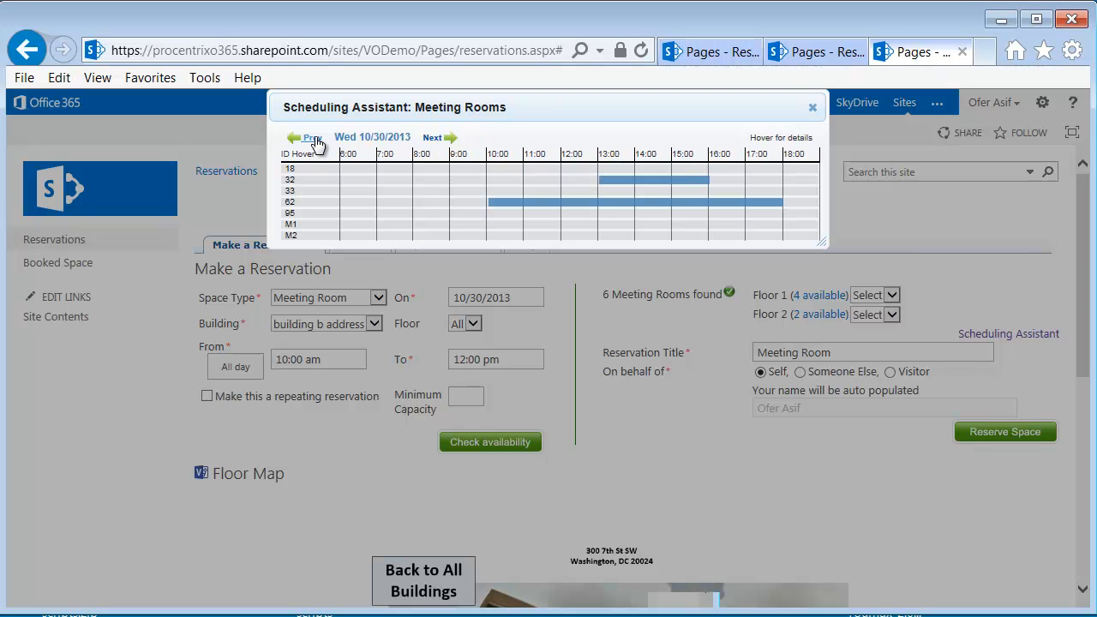
click(812, 109)
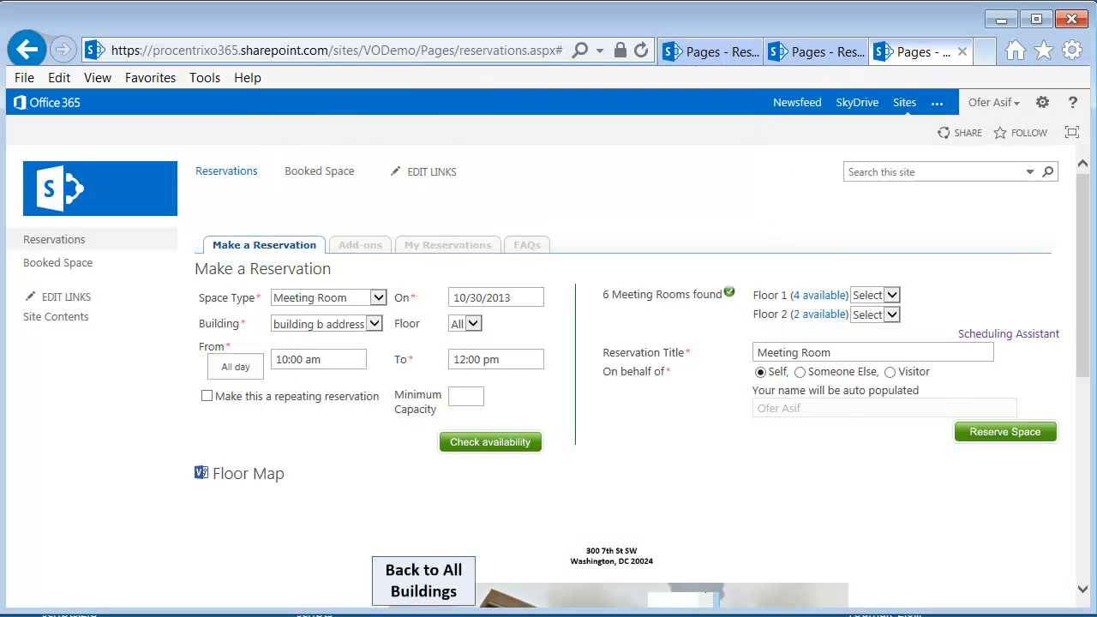
Show the available Floor 1 meeting rooms on the floor map, zoom the map out and fit it back to view
click(820, 299)
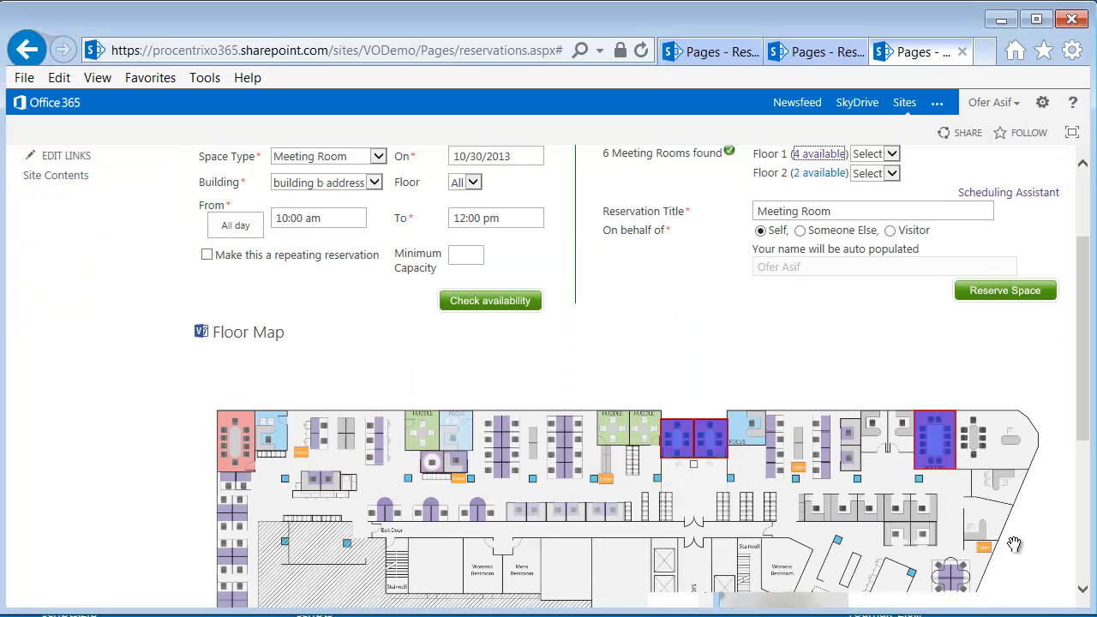
drag(1082, 353, 1081, 355)
drag(1079, 431, 1079, 452)
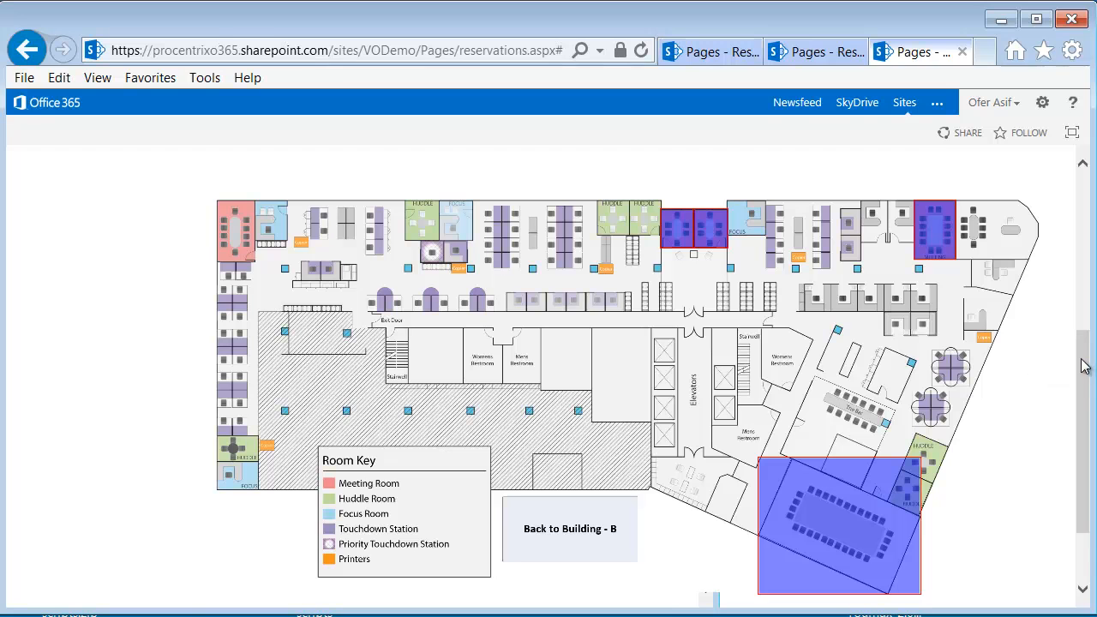
scroll(1080, 368, down, 1)
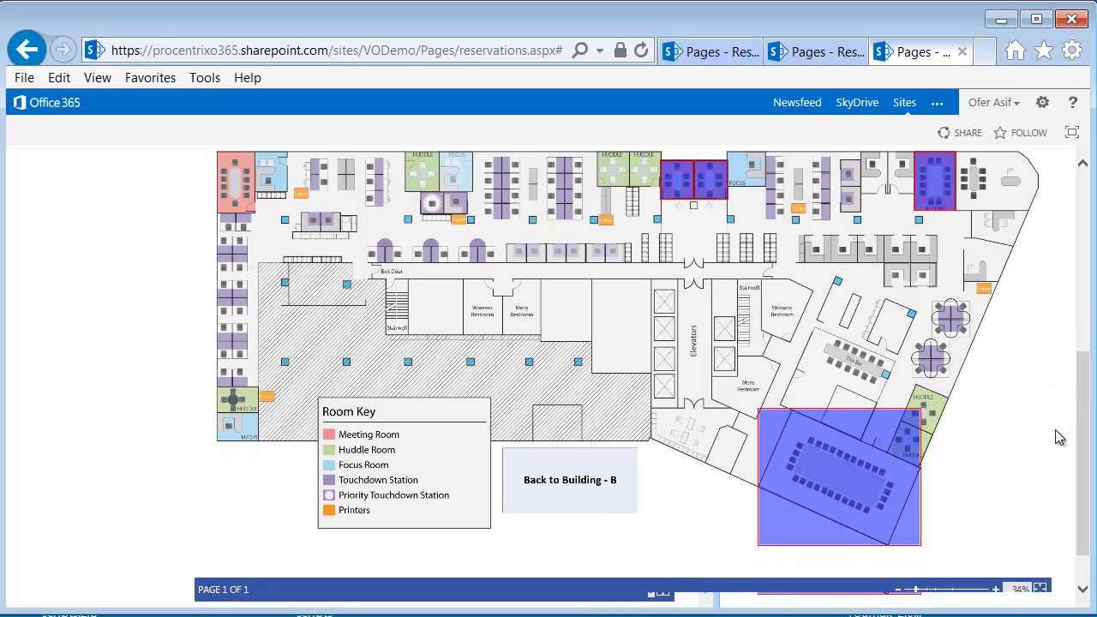
mouse_move(919, 589)
mouse_down()
mouse_move(962, 598)
mouse_move(915, 594)
mouse_up()
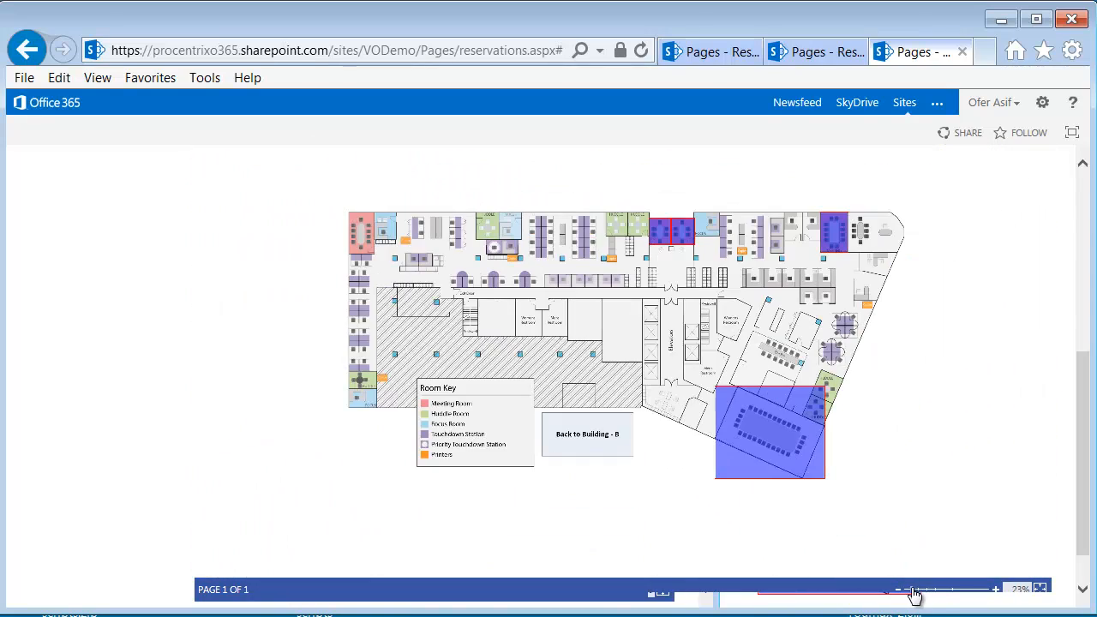
click(1040, 590)
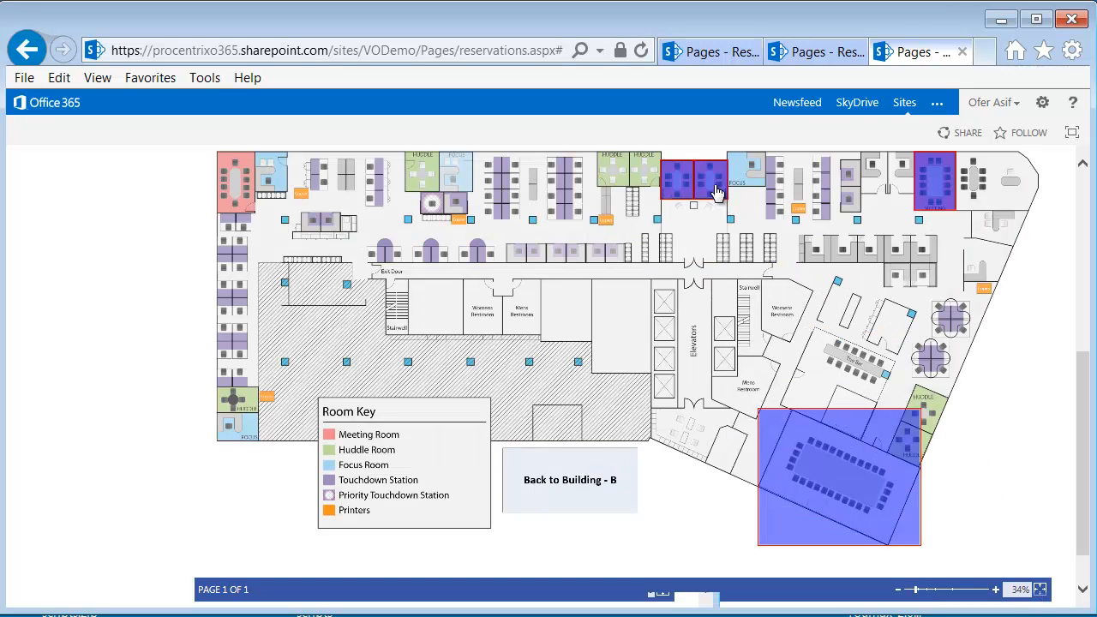
Open the details of Meeting Room 32 from the floor map and check its room roster for 10/31/2013 and 10/30/2013
scroll(716, 189, up, 1)
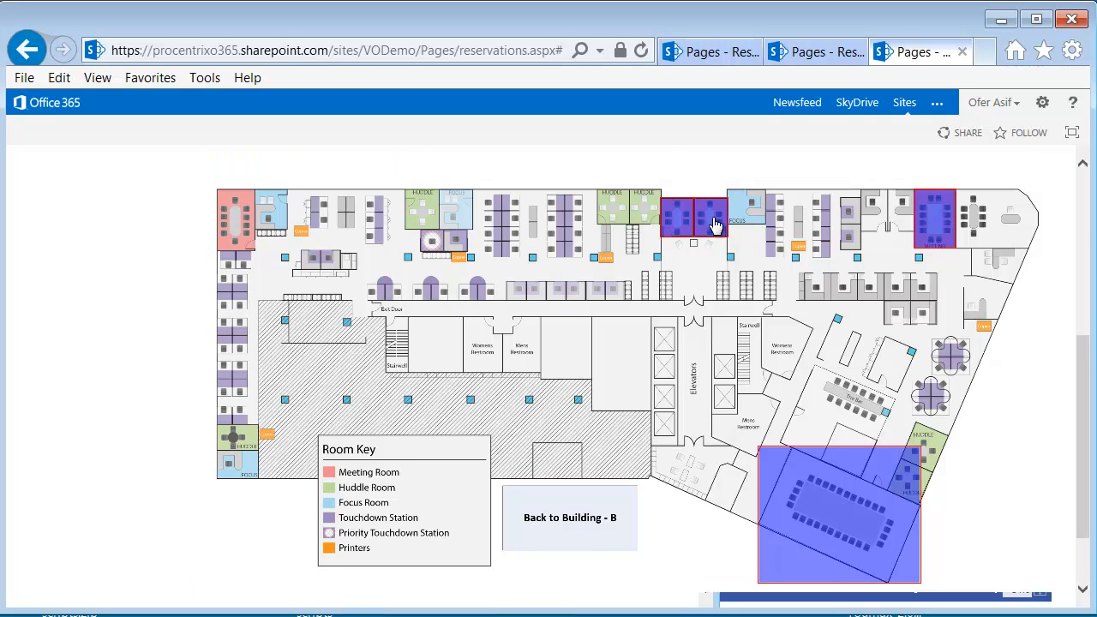
click(714, 224)
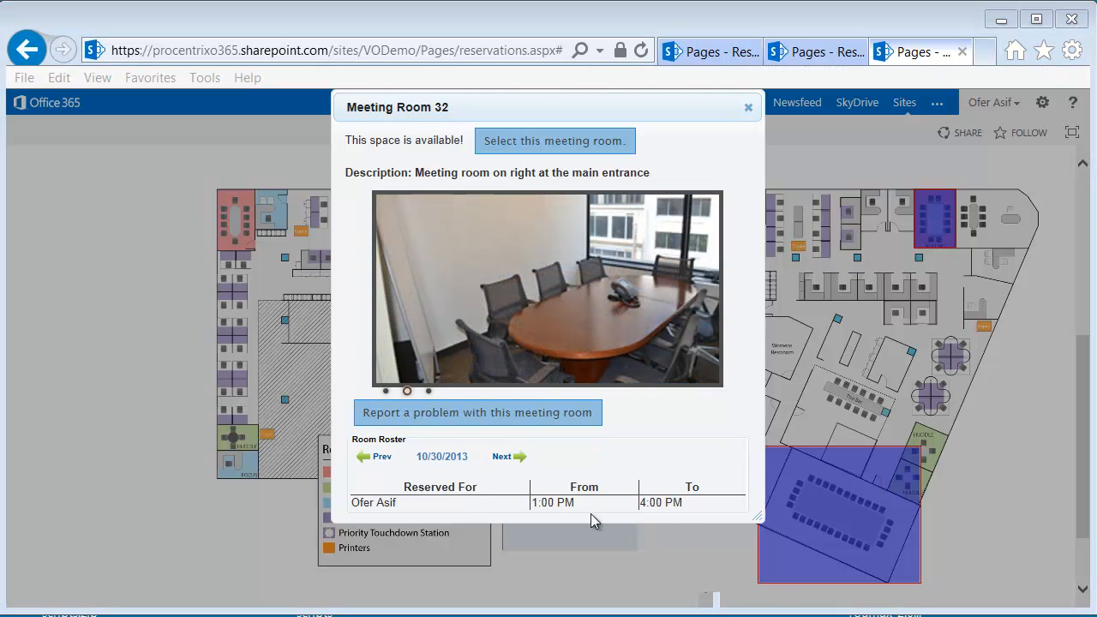
click(504, 458)
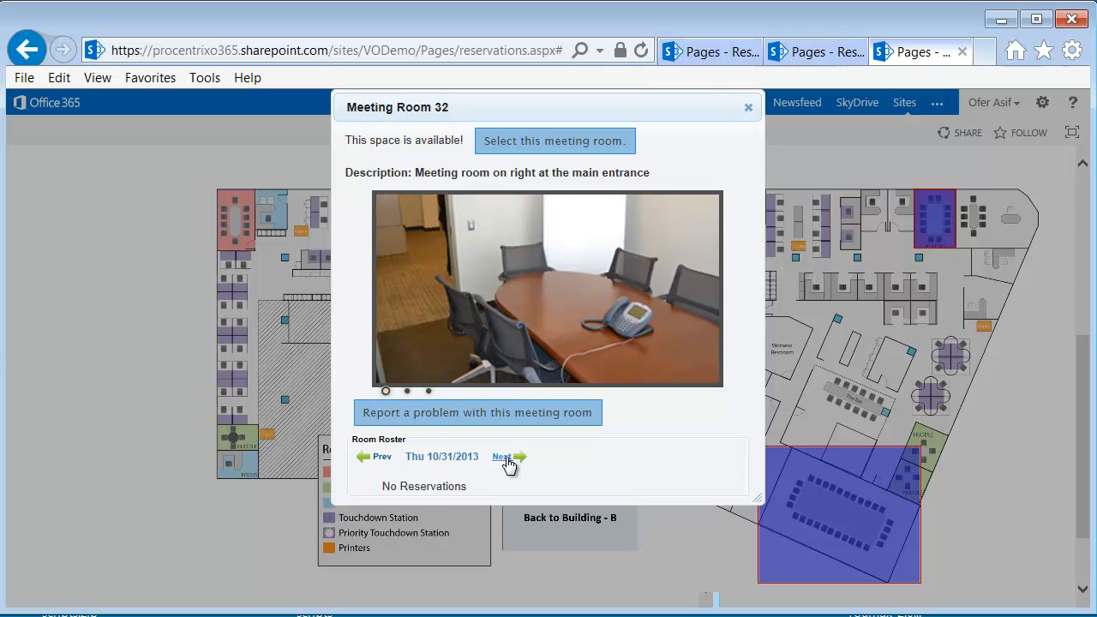
click(381, 457)
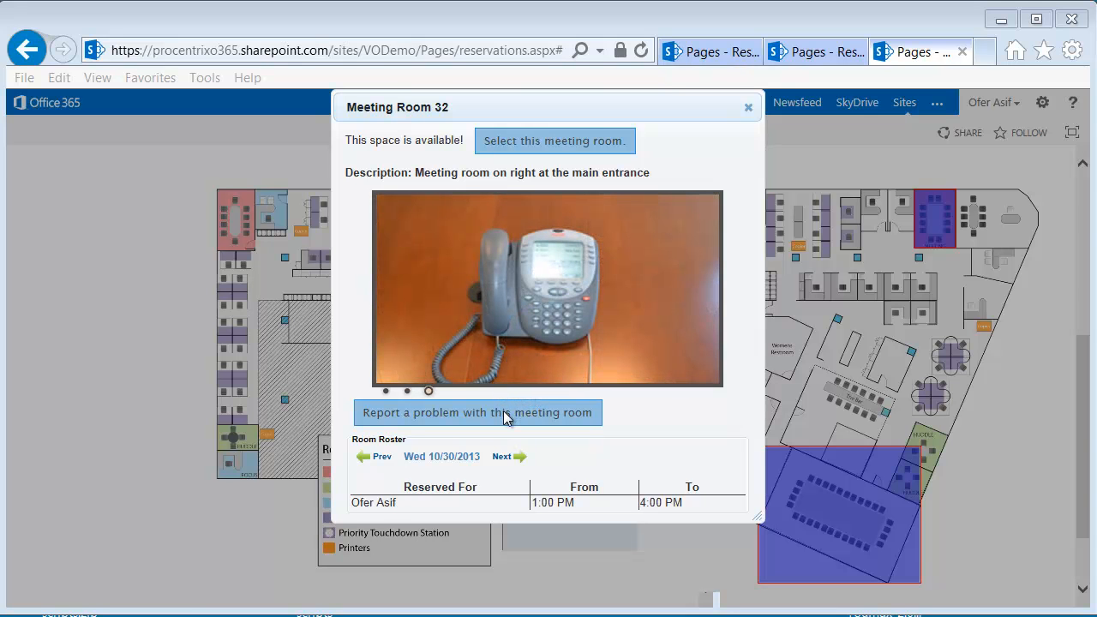
Open the problem report form for Meeting Room 32 and submit it without text
click(505, 418)
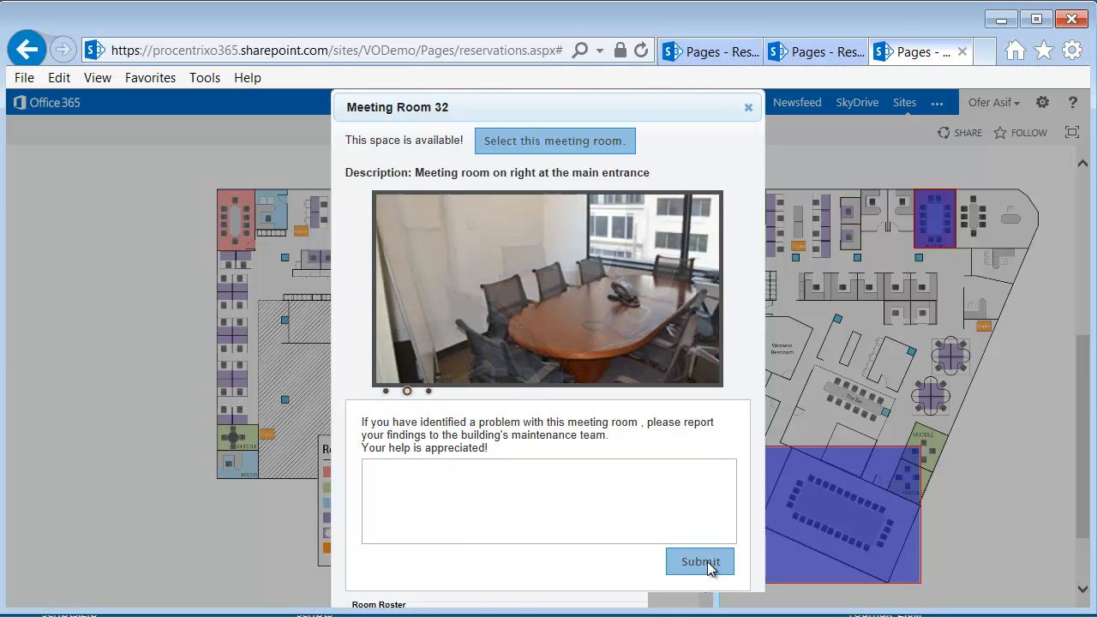
click(701, 562)
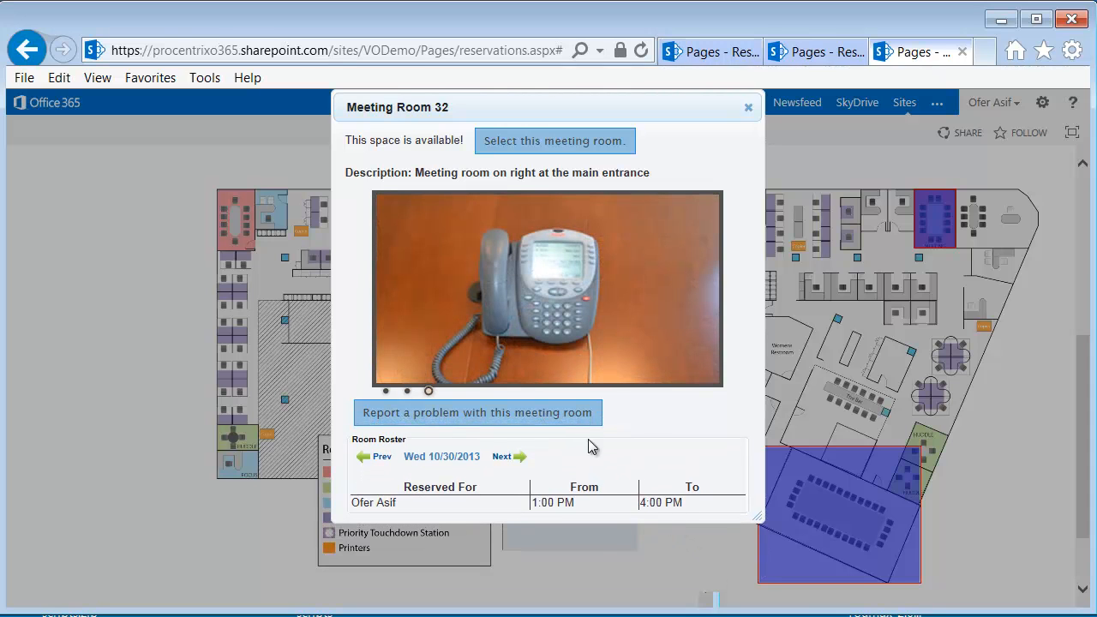
Select Meeting Room 32 for the reservation from its details and return to the reservation form
click(577, 144)
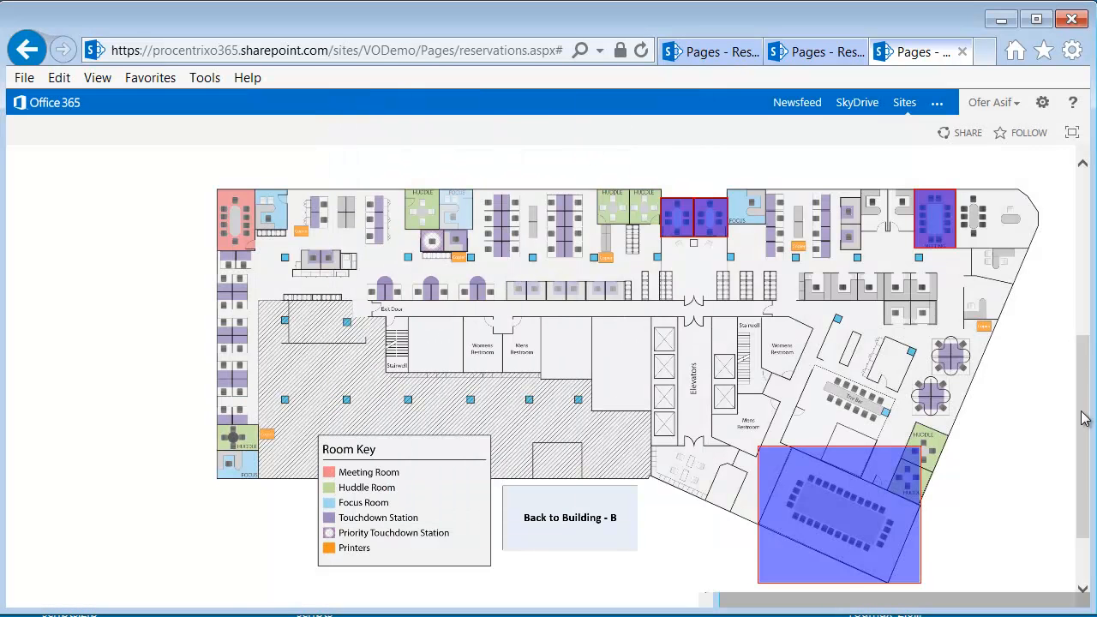
scroll(1083, 417, up, 2)
scroll(1083, 386, up, 3)
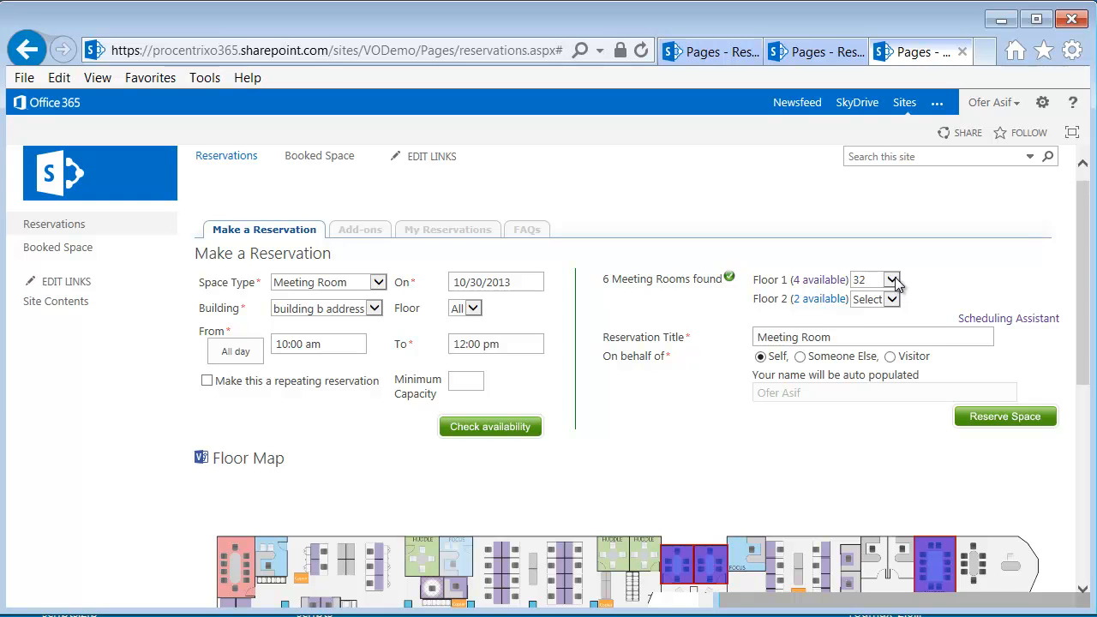
Choose Floor 1 meeting room 95 instead and examine its location on the floor map
click(892, 281)
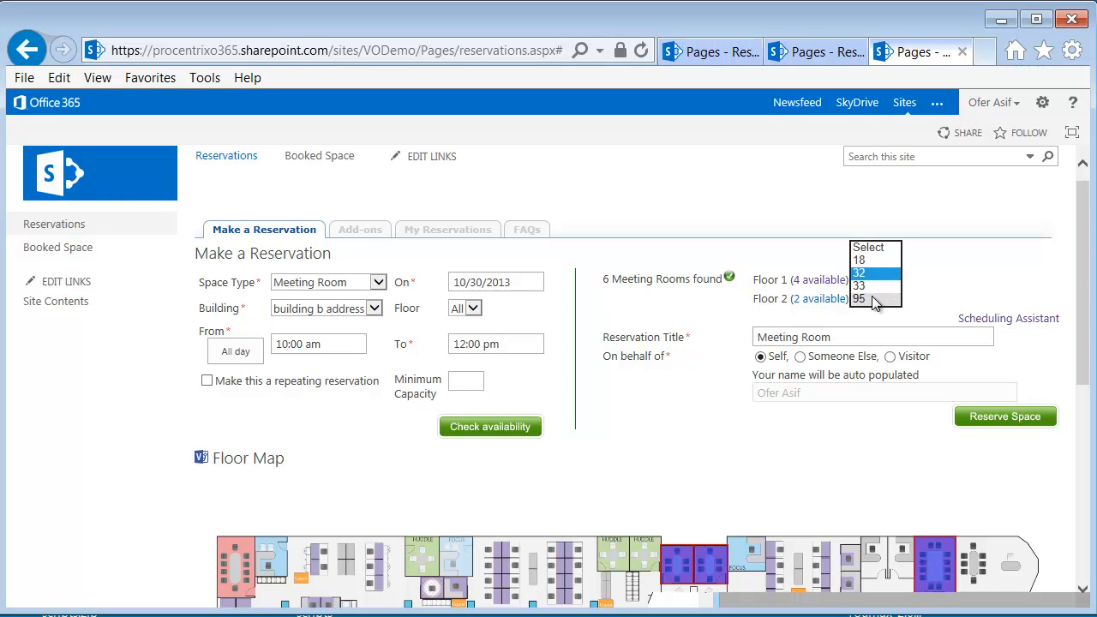
click(874, 299)
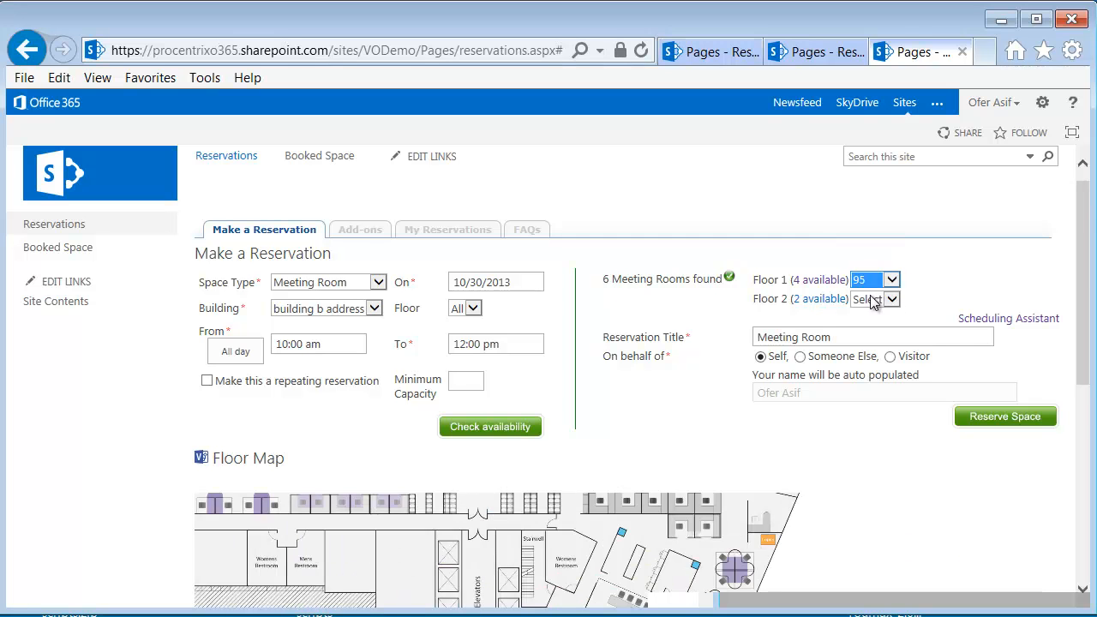
drag(1081, 312, 1088, 445)
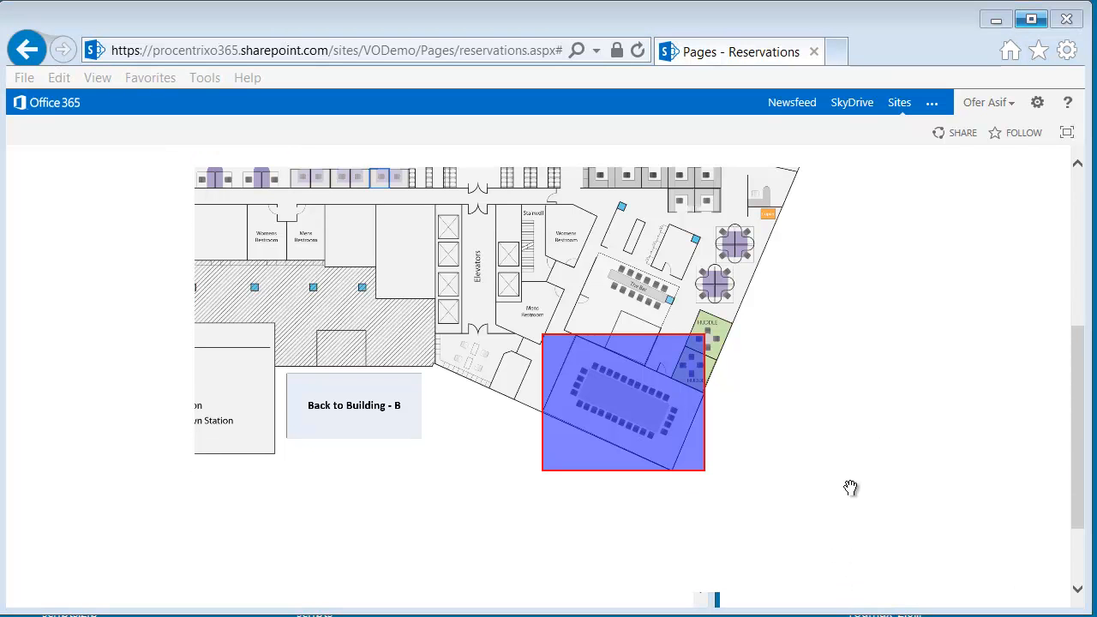
drag(1080, 423, 1080, 206)
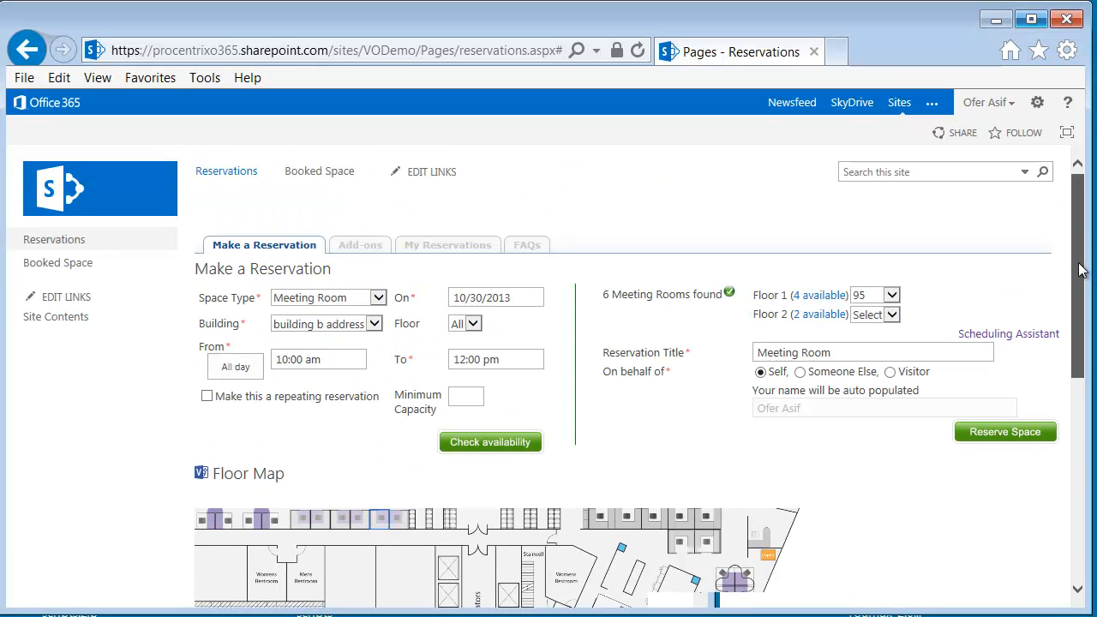
Choose Floor 1 meeting room 18 and set the reservation title to "Meeting Room 18"
click(894, 295)
click(874, 260)
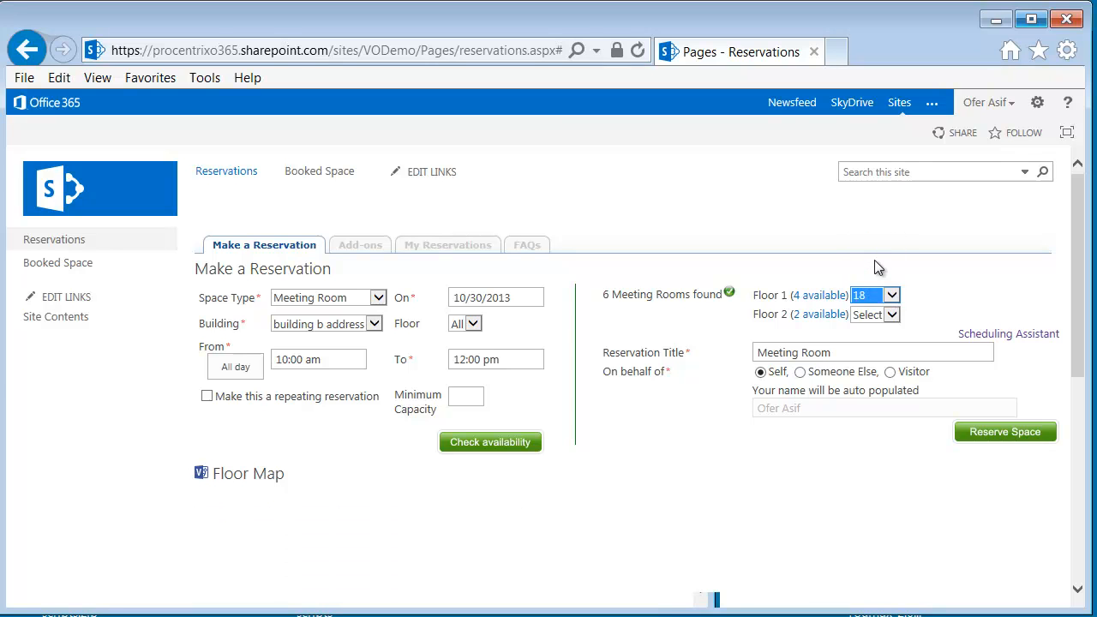
click(858, 353)
Look at the Someone Else and Visitor options for the reservation's holder, and set it back to Self
click(800, 374)
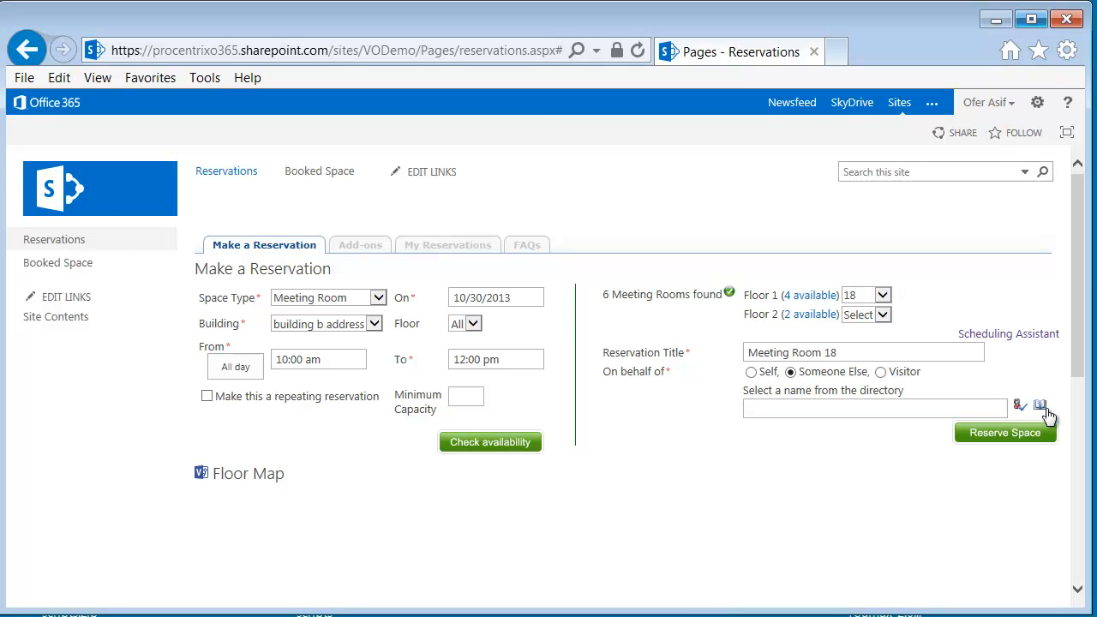
click(881, 374)
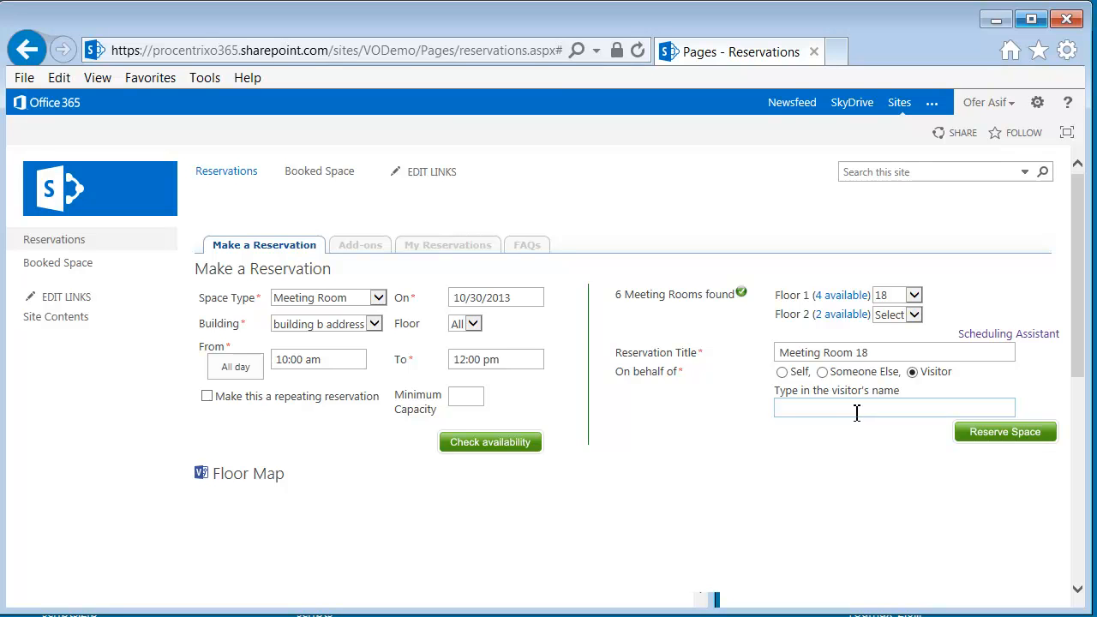
click(782, 373)
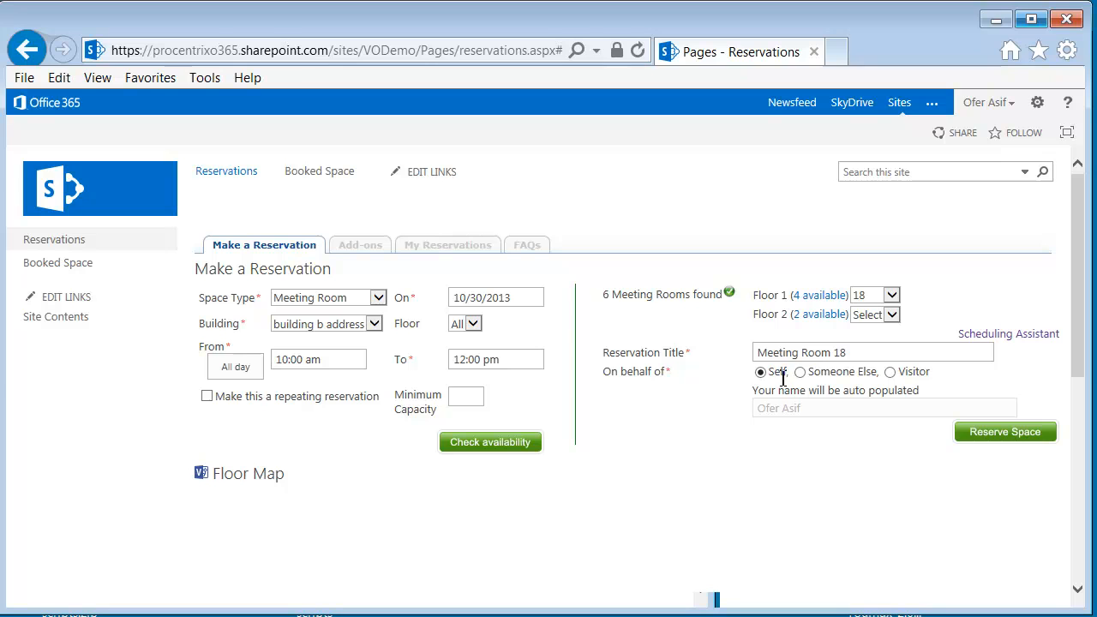
Reserve the selected meeting room and accept the offer to add a conference line or other add-on
click(989, 437)
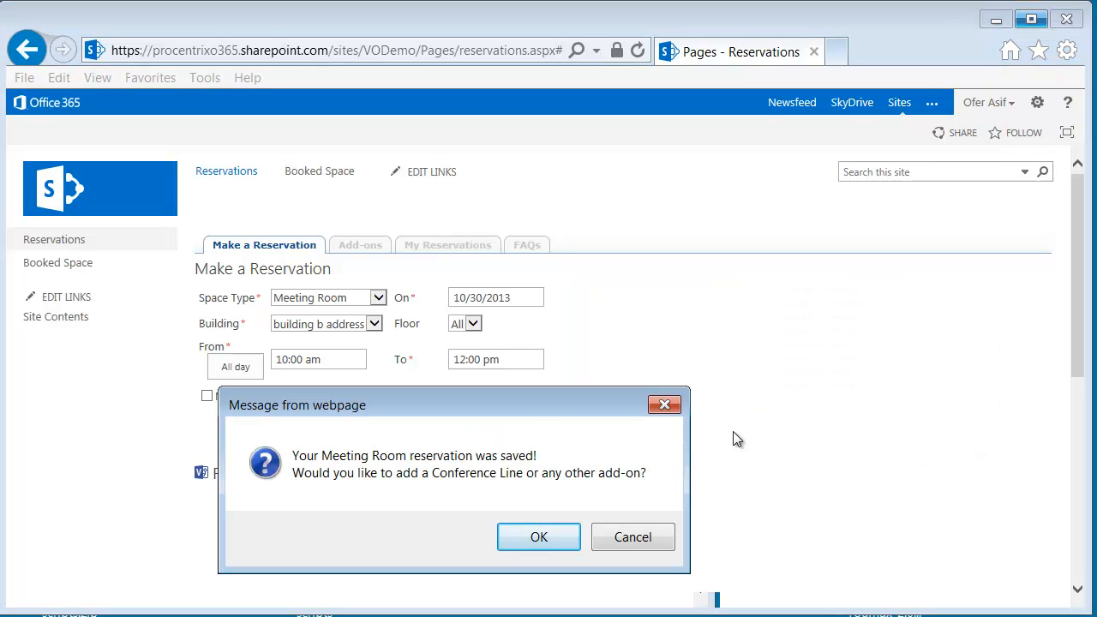
drag(522, 402, 678, 232)
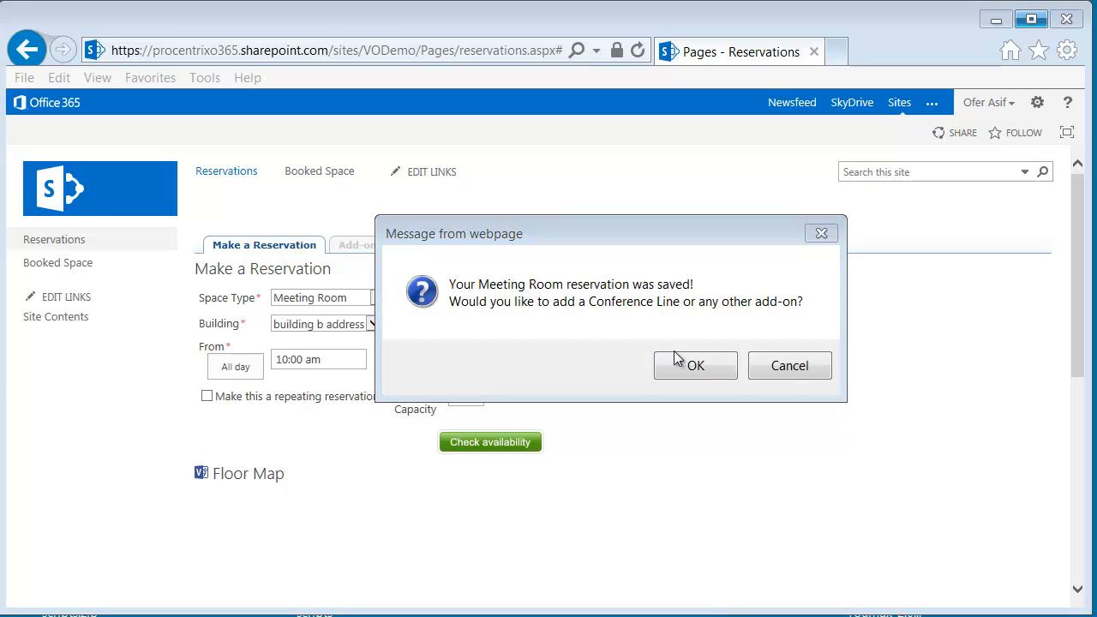
click(698, 365)
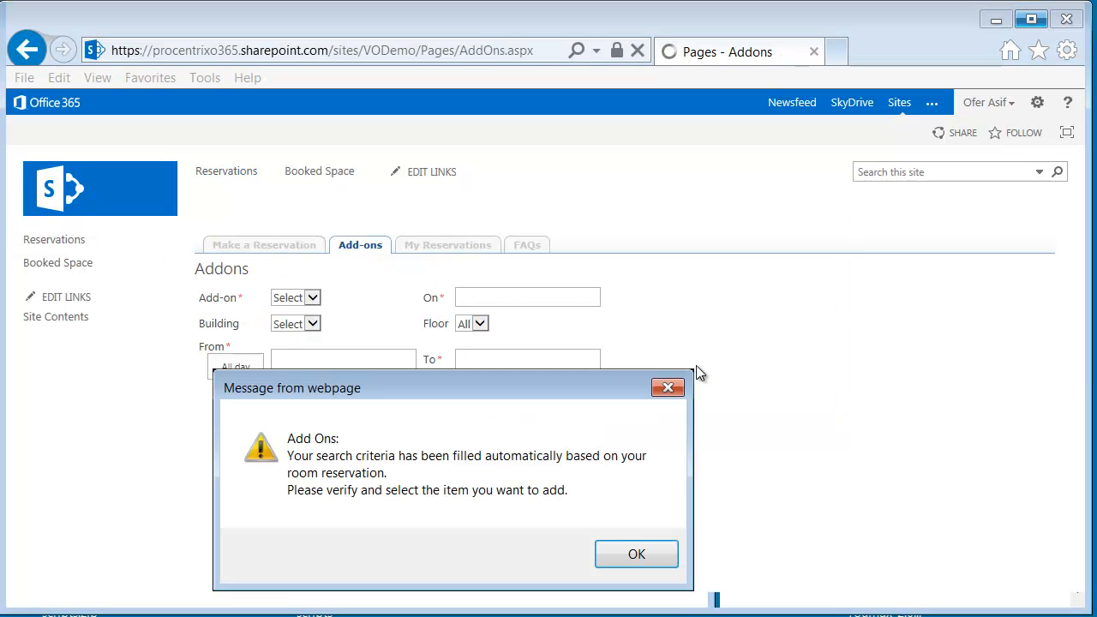
click(653, 556)
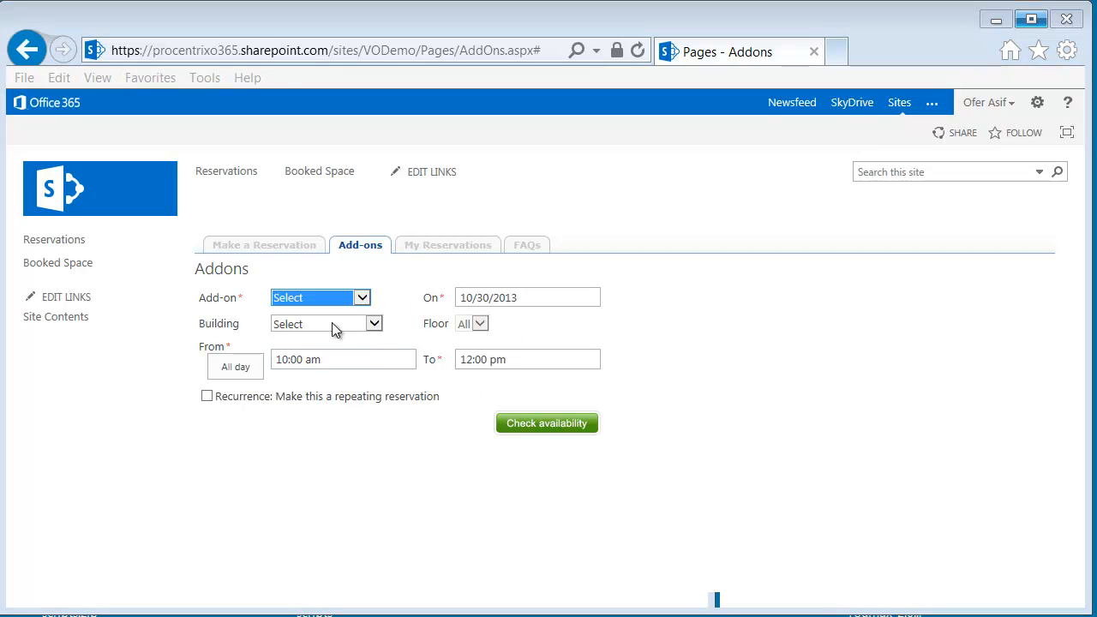
Check the availability of the Conference Line add-on for the reserved date and time
click(363, 298)
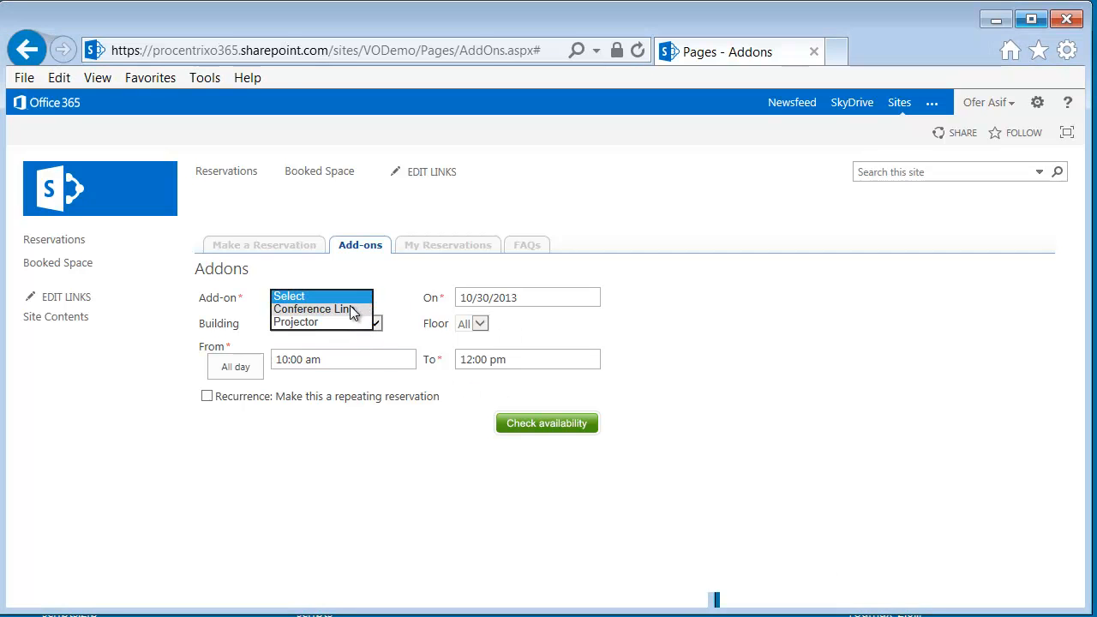
click(350, 310)
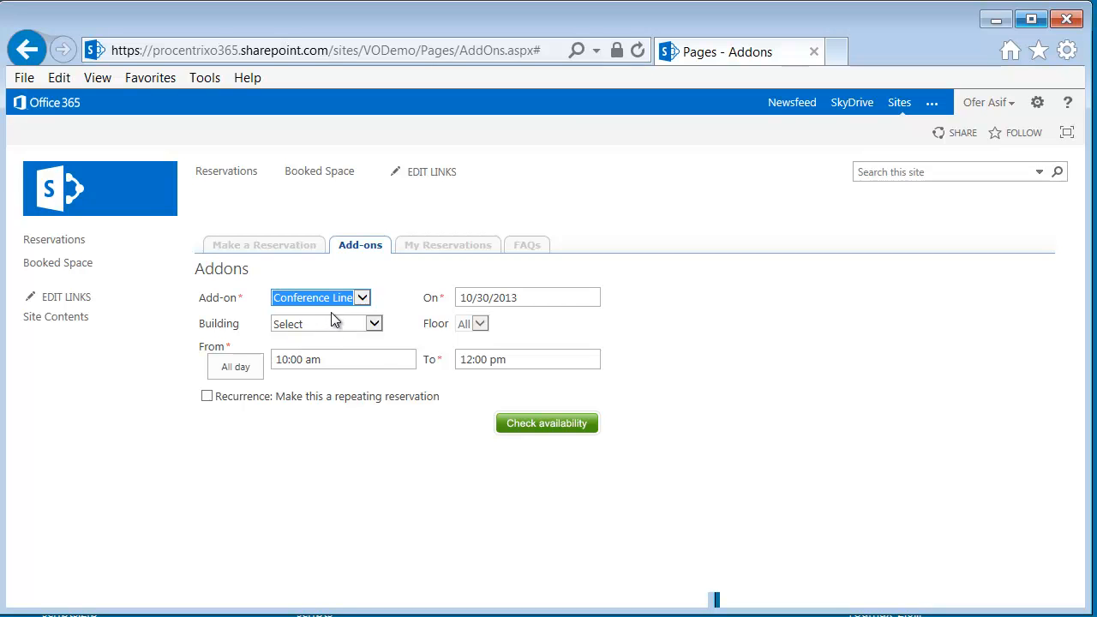
click(561, 430)
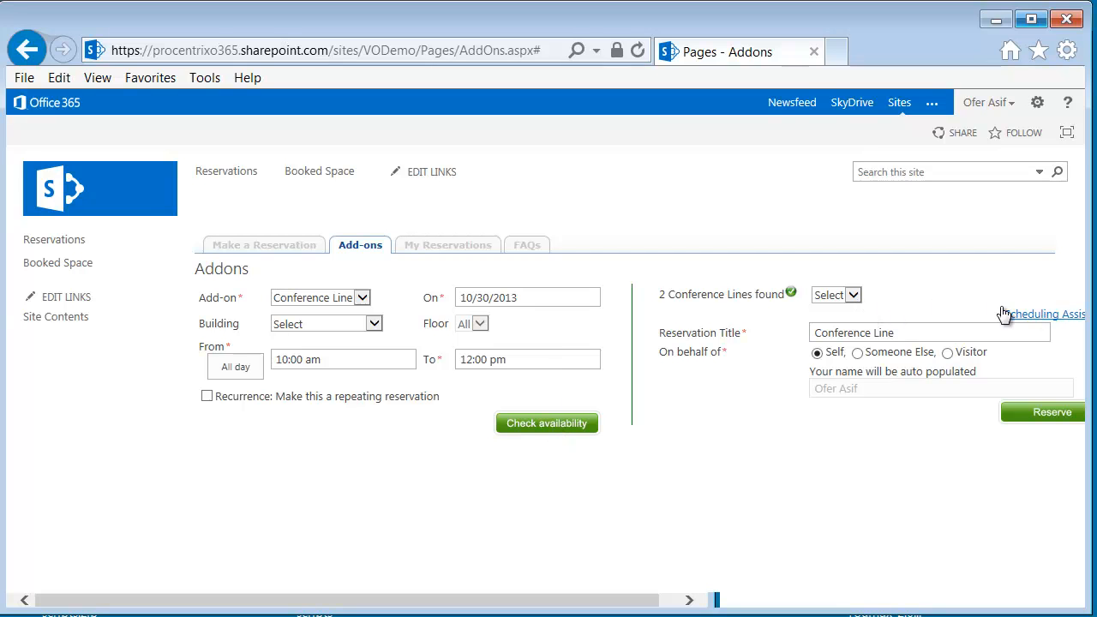
Reserve conference line CL1 and dismiss the saved-reservation message
click(853, 295)
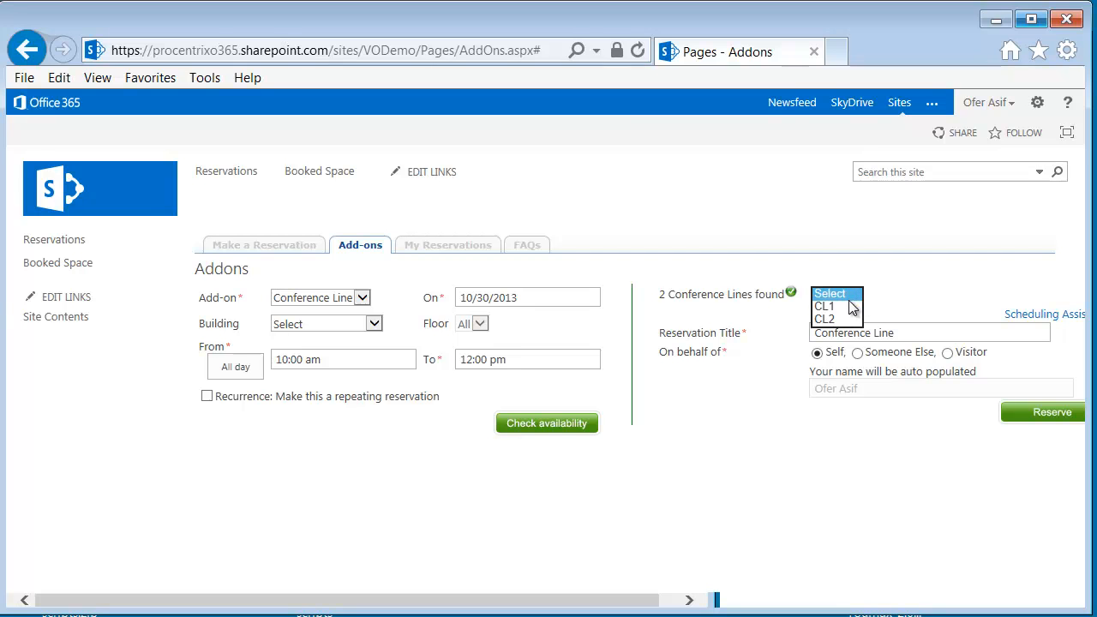
click(843, 305)
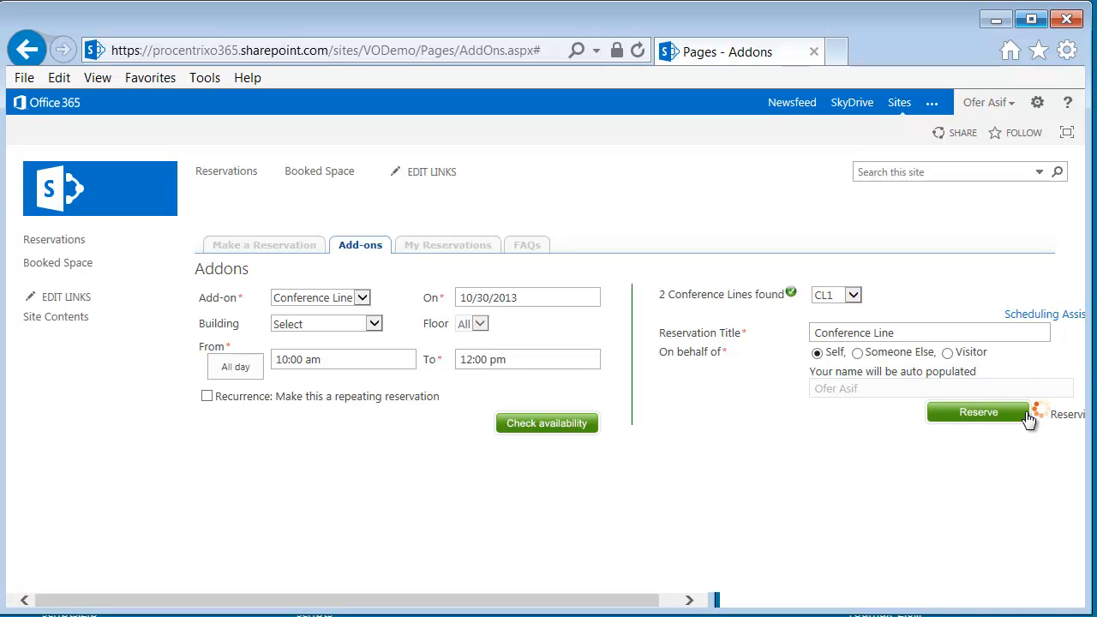
click(991, 411)
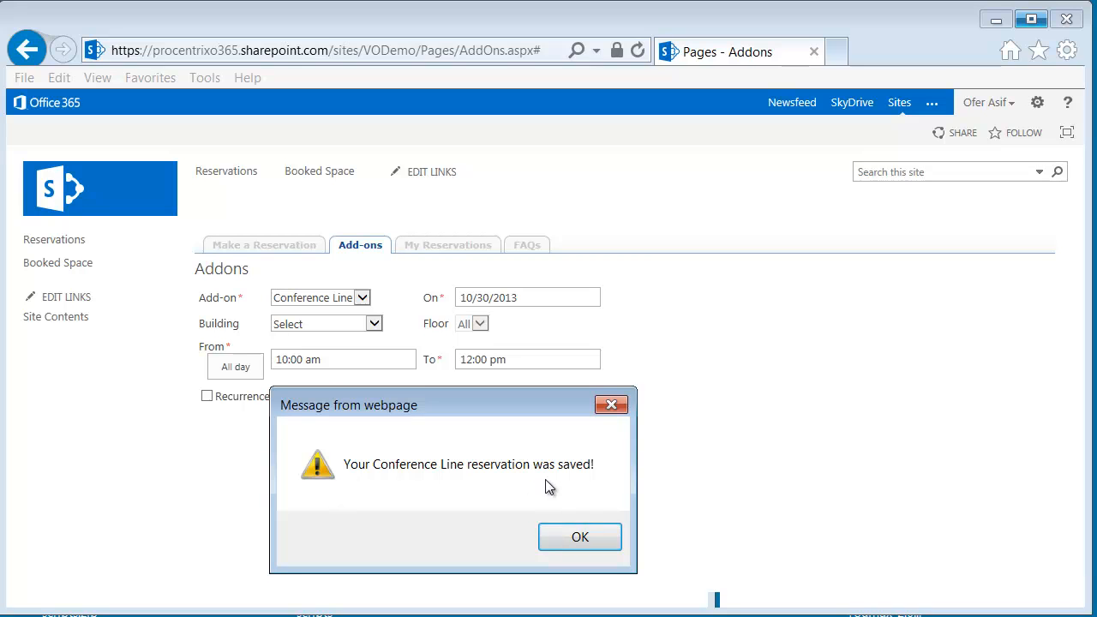
click(580, 538)
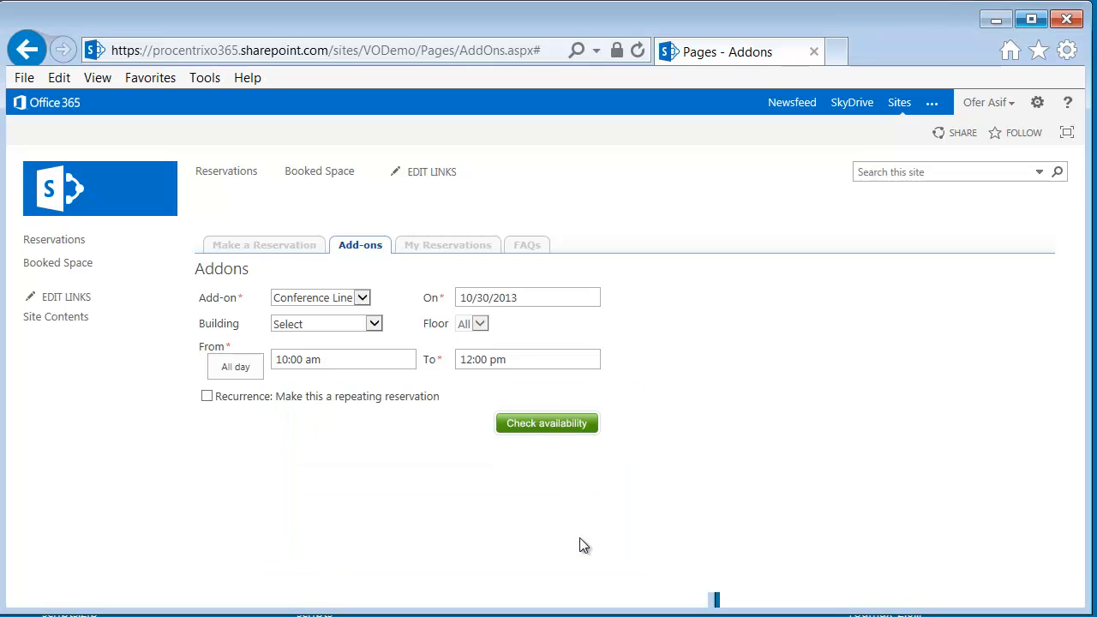
Review My Reservations, request the Outlook calendar file for the 10/30/2013 Meeting Room 18 booking, and dismiss the download
click(454, 247)
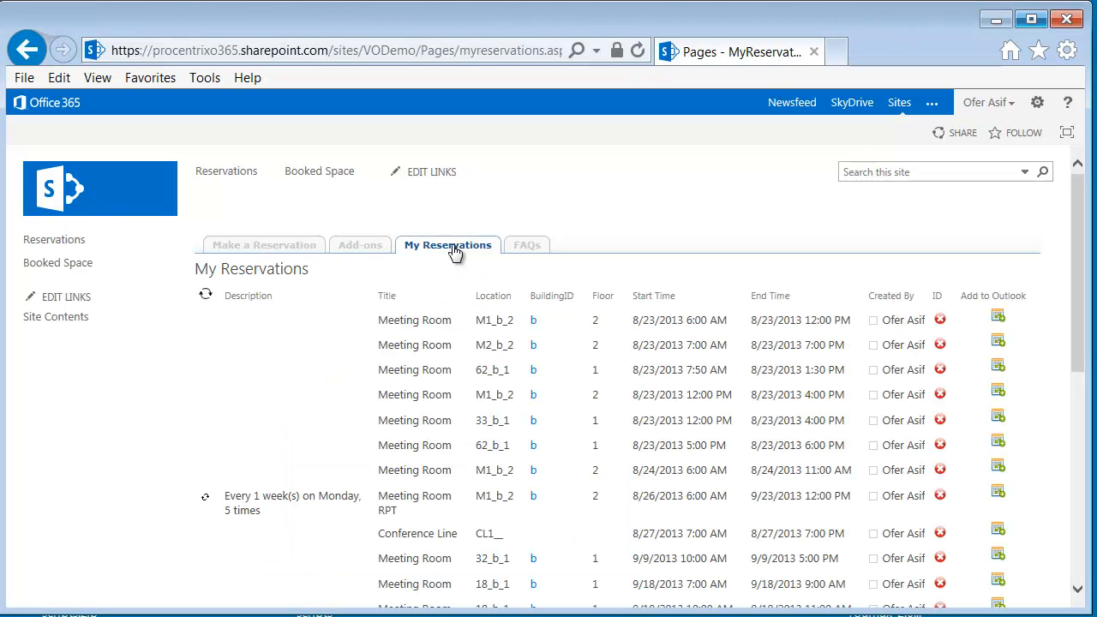
drag(1075, 224, 1054, 459)
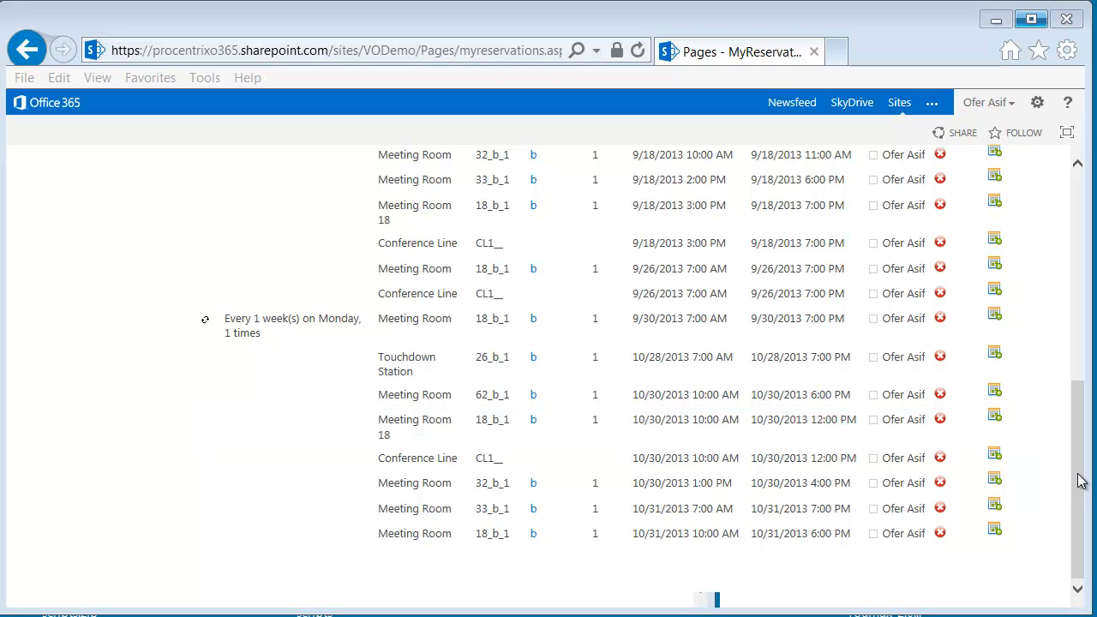
click(994, 420)
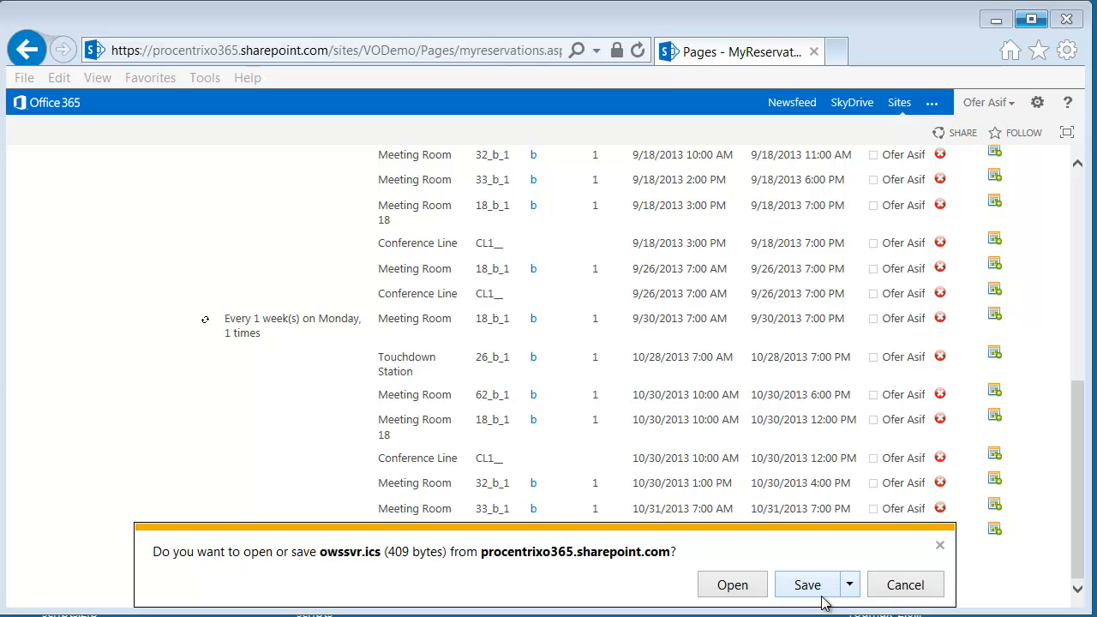
click(940, 545)
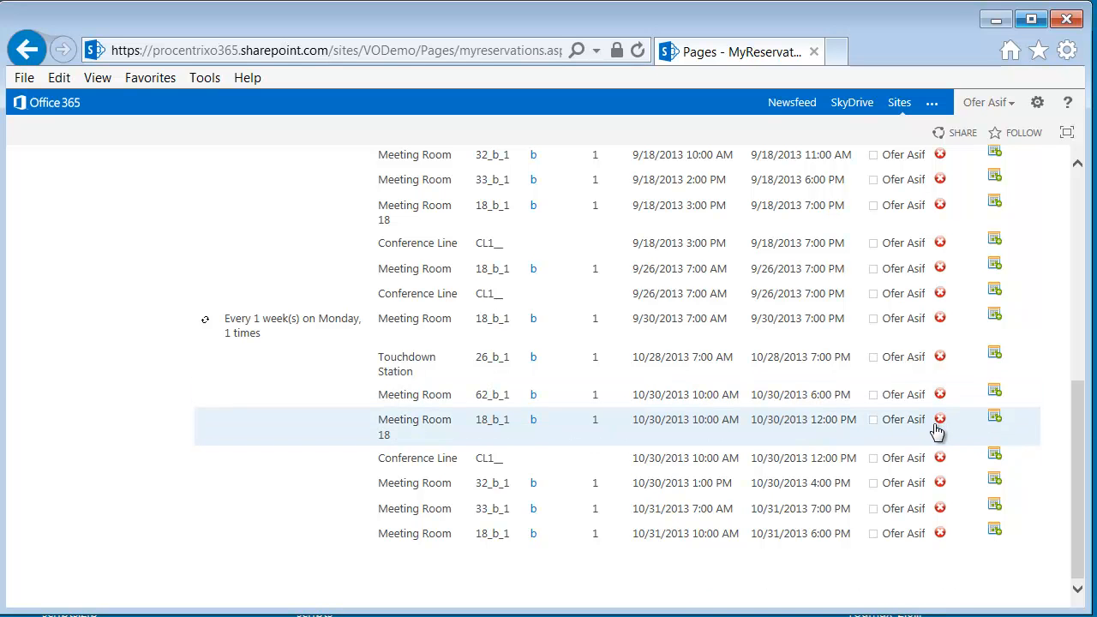
Open the FAQs, view the answers on making a reservation and finding when a specific space is available, and collapse all answers
drag(1085, 400, 1086, 229)
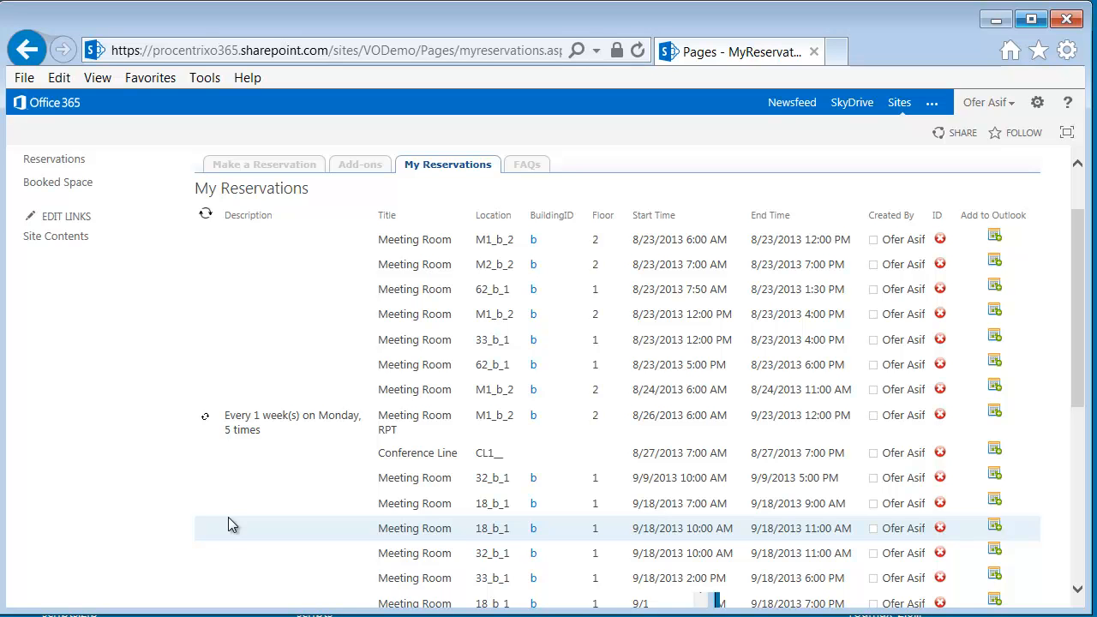
click(529, 168)
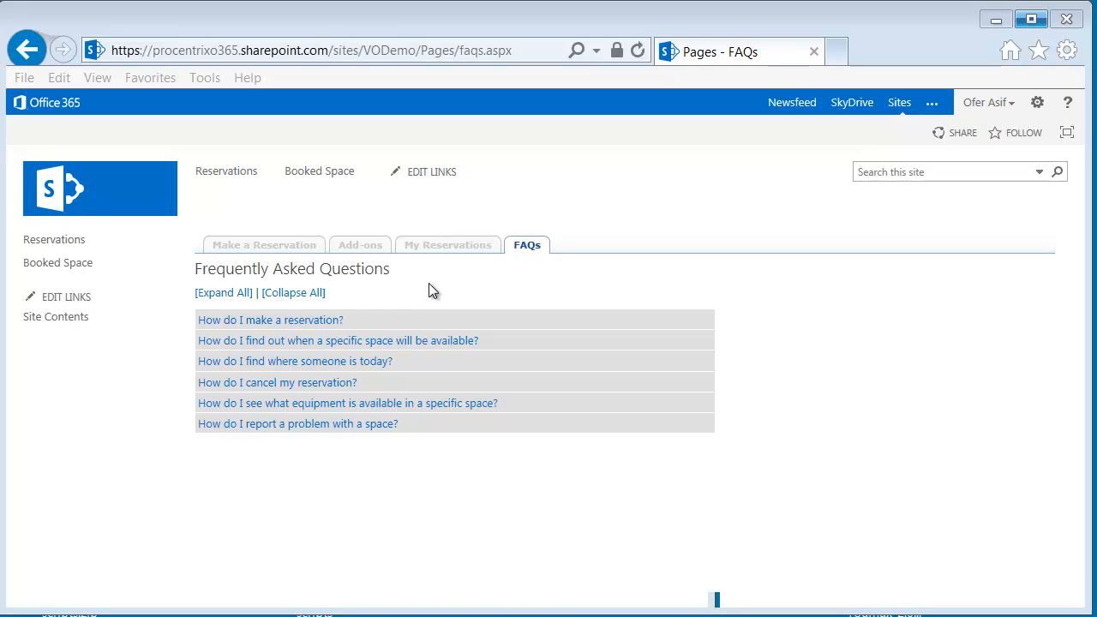
click(314, 321)
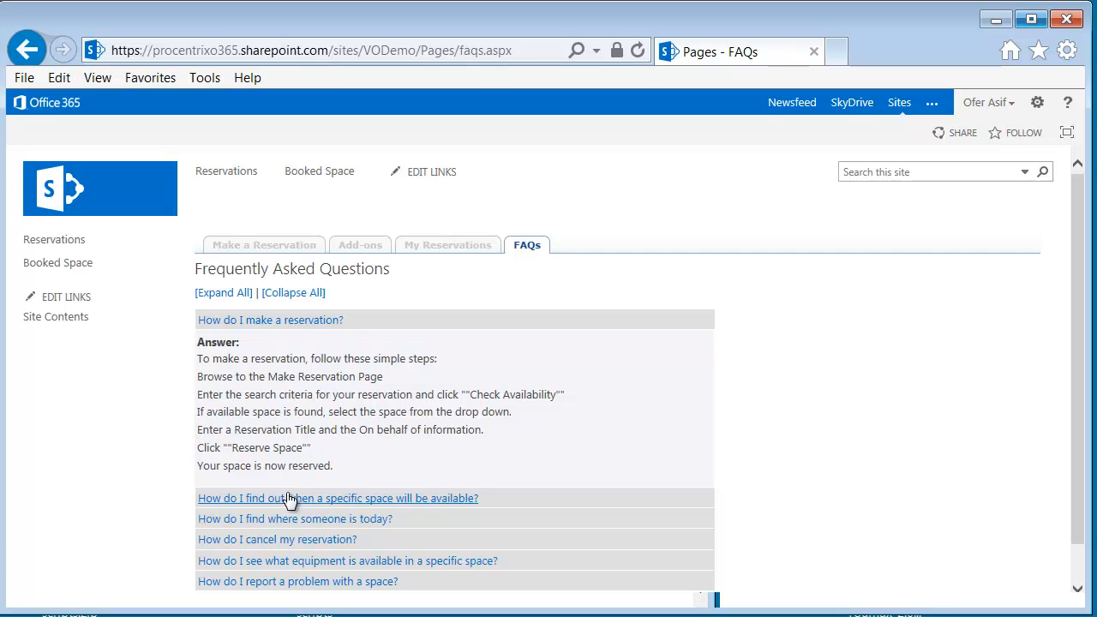
click(288, 499)
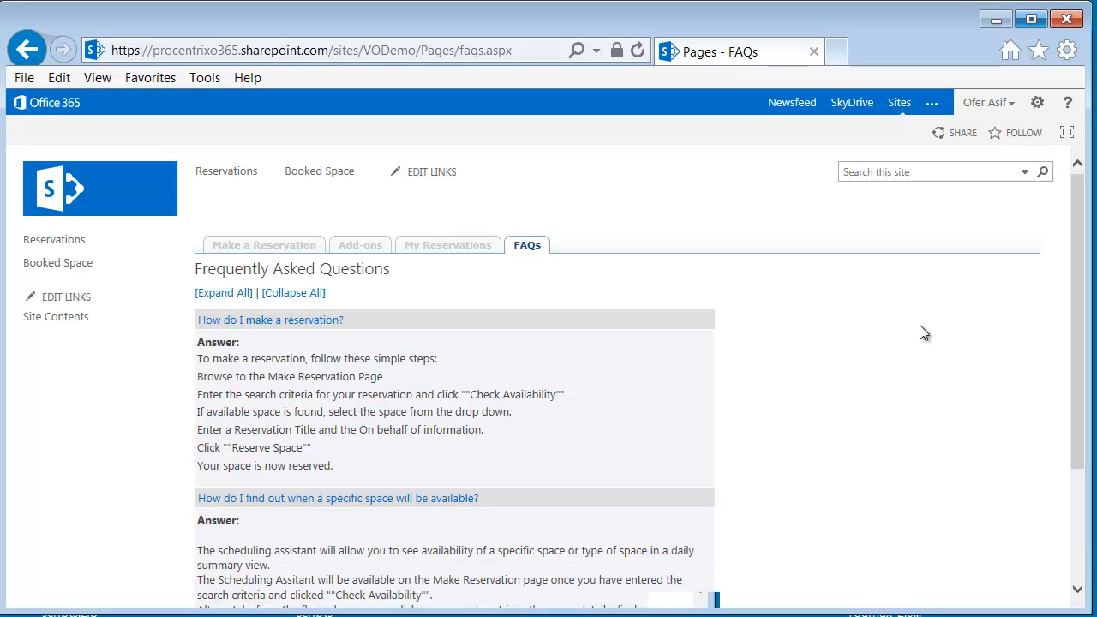
mouse_move(1076, 227)
mouse_down()
mouse_move(1077, 318)
mouse_move(1071, 234)
mouse_up()
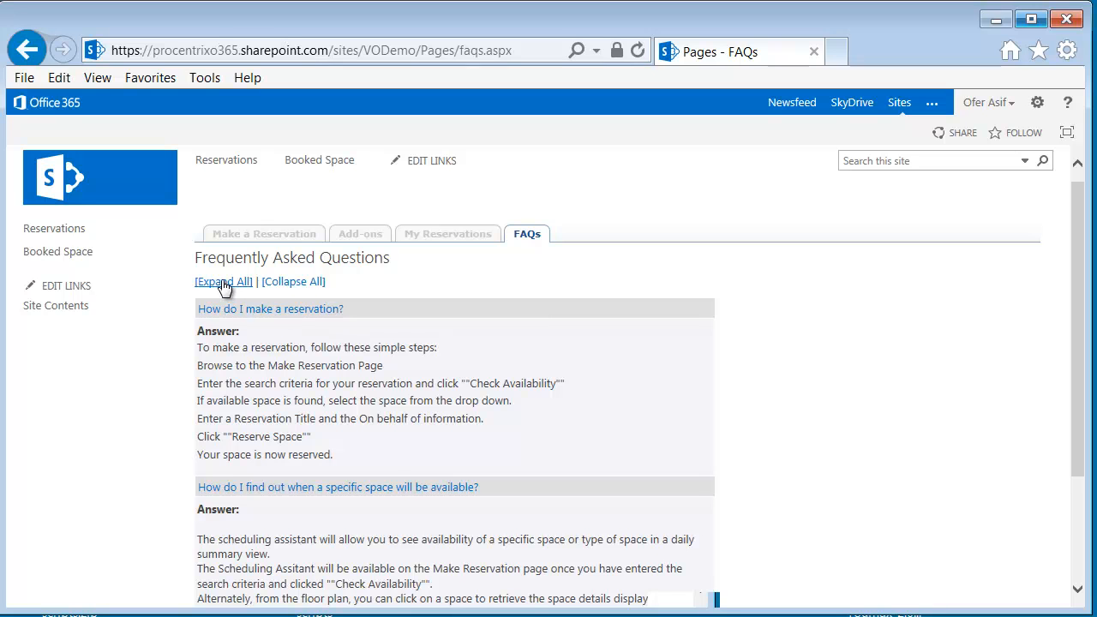
click(304, 285)
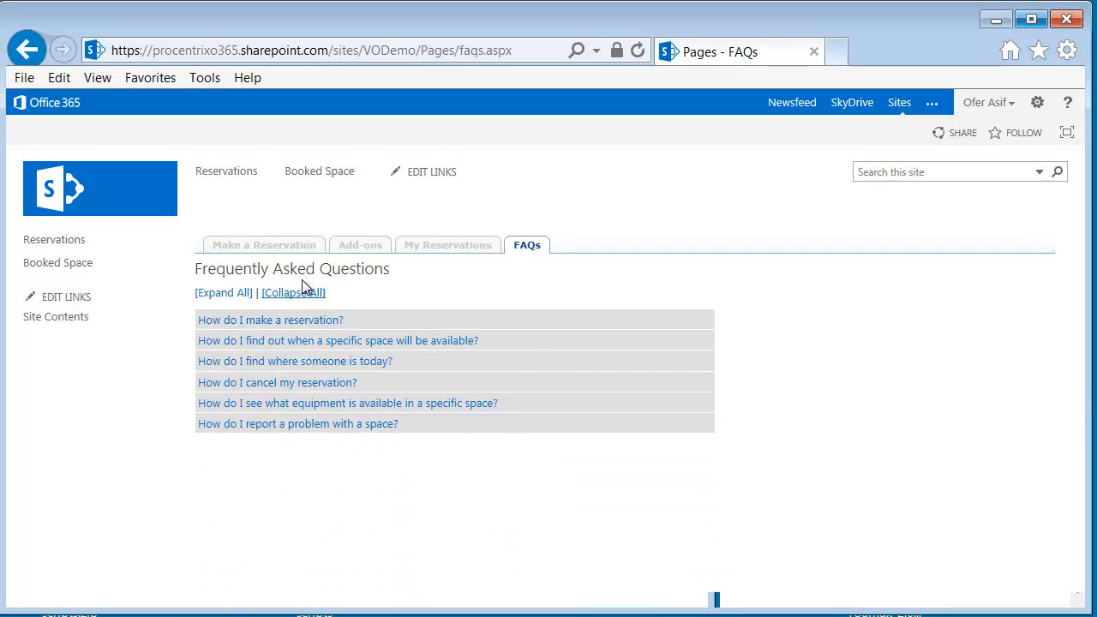